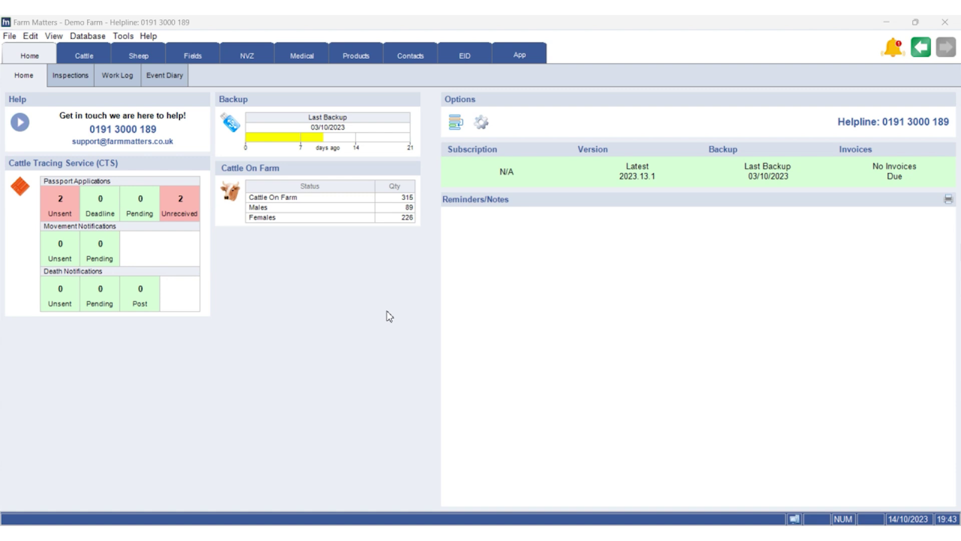
Switch Farm Matters to its App section for syncing data with the Hub.
left_click(539, 57)
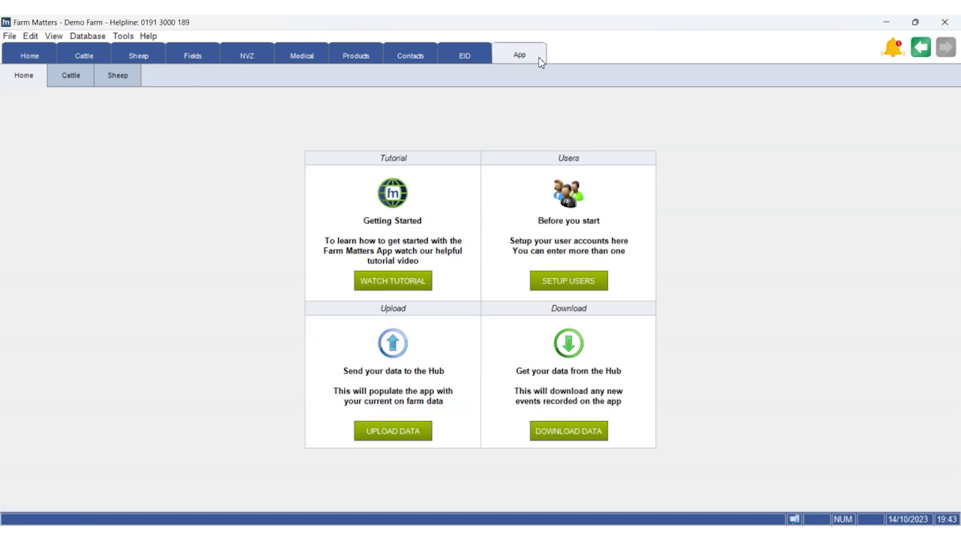
left_click(600, 280)
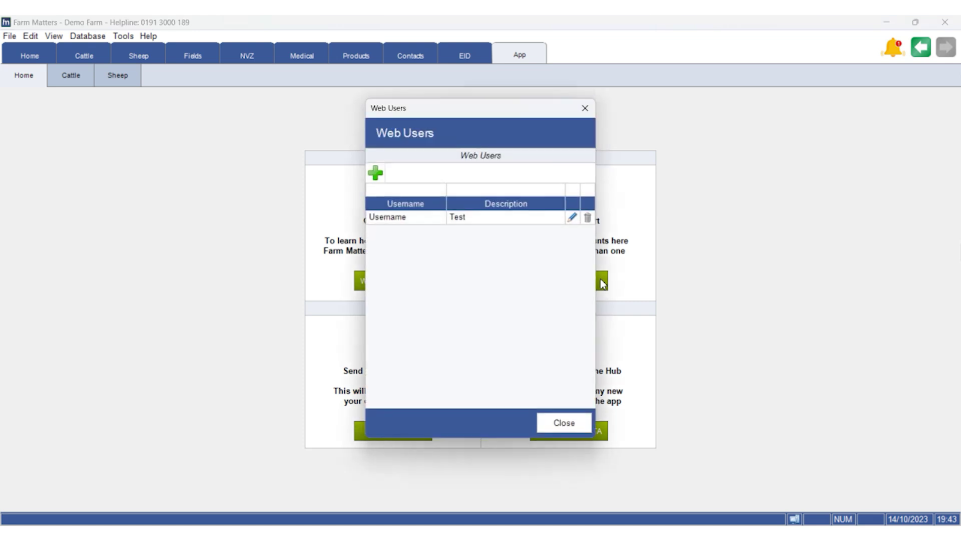
left_click(377, 175)
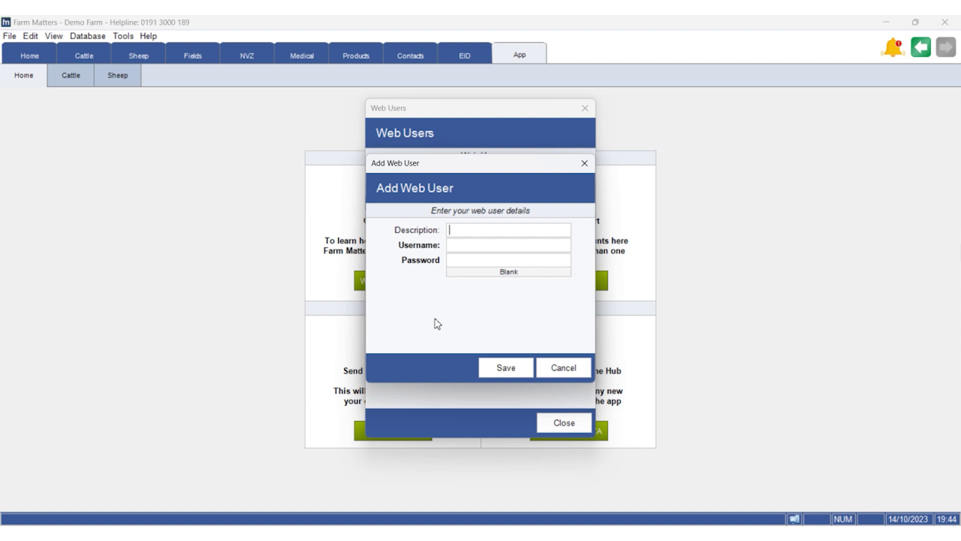
left_click(556, 375)
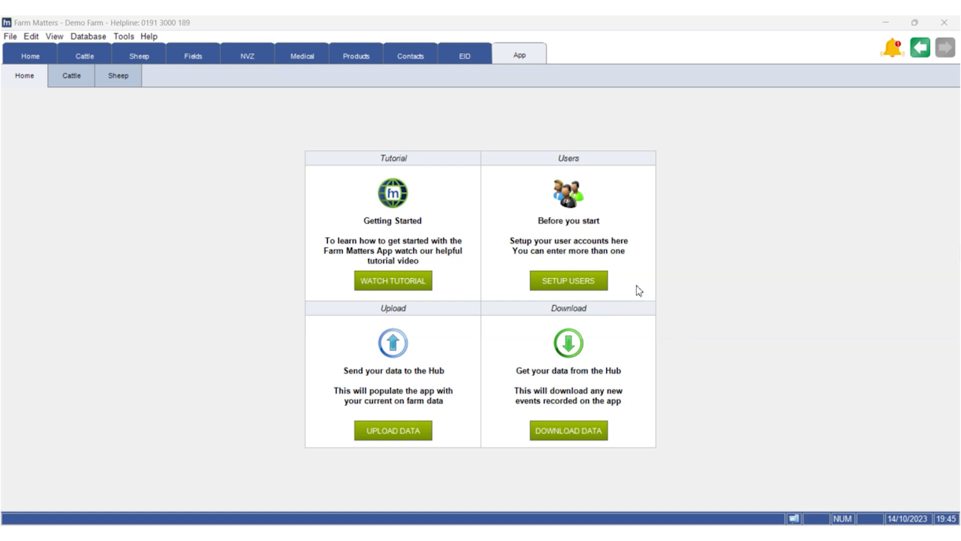
left_click(423, 438)
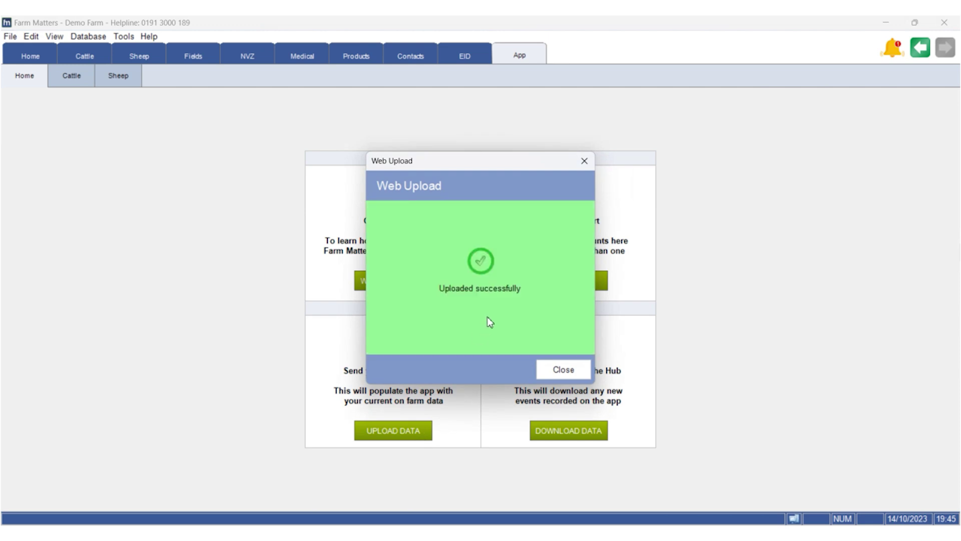
Close the 'Uploaded successfully' message after the upload to the hub.
left_click(555, 370)
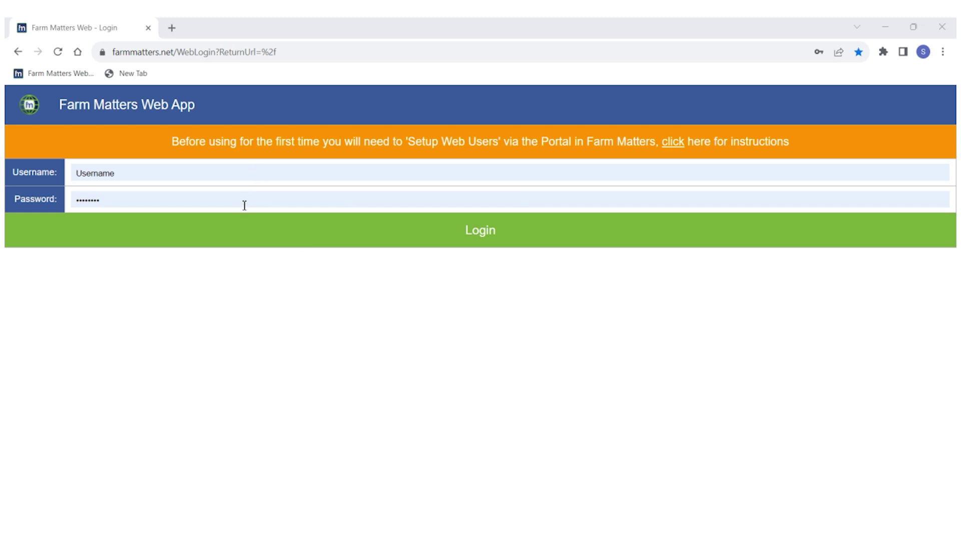
Log in to Farm Matters Web, dismiss Chrome's password warning, and open the Cattle menu.
left_click(427, 245)
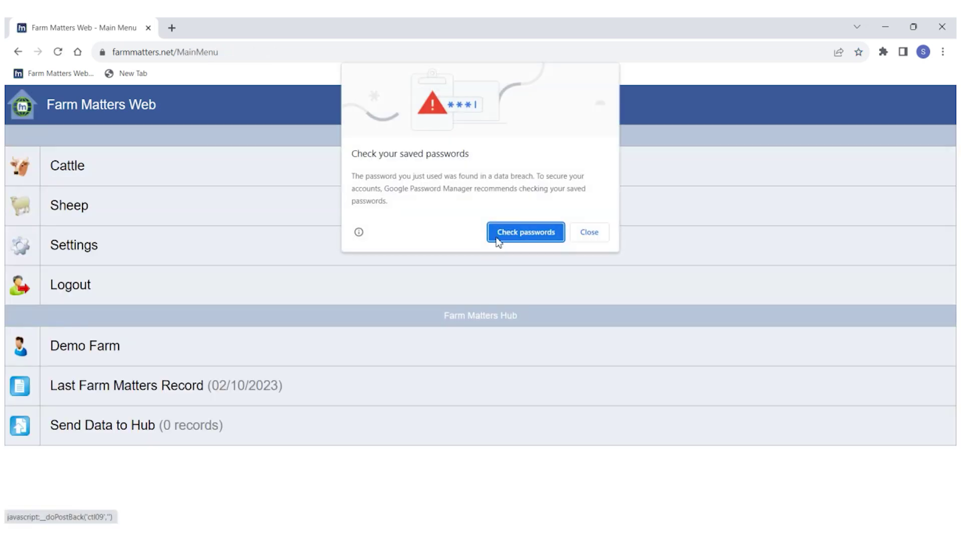
left_click(599, 235)
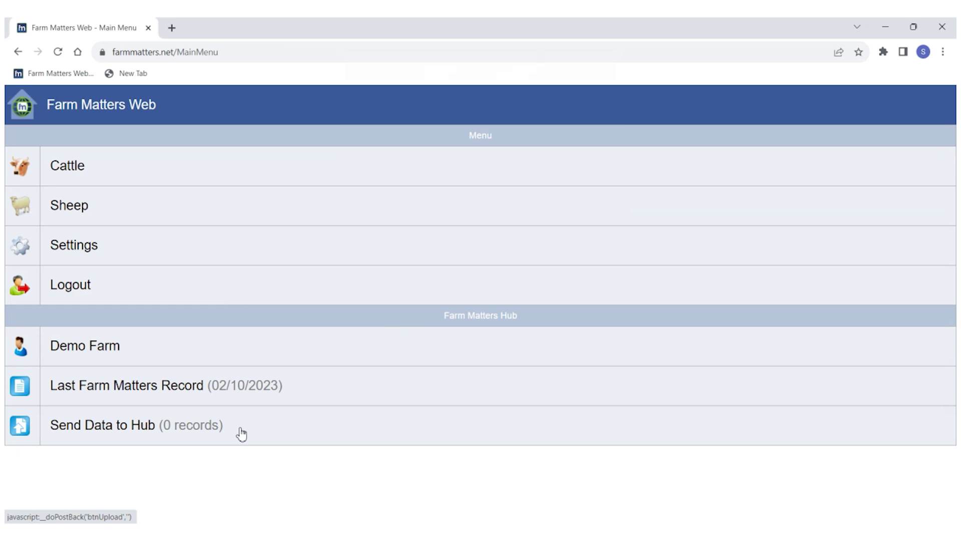
left_click(82, 170)
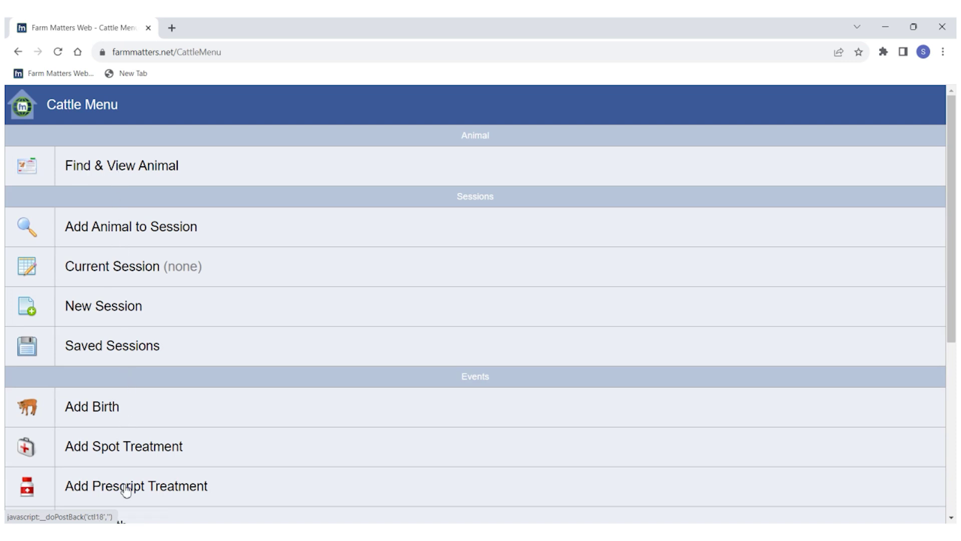
Scroll down through the Cattle Menu options and back up to the top.
scroll(203, 421, "down", 3)
scroll(203, 421, "down", 3)
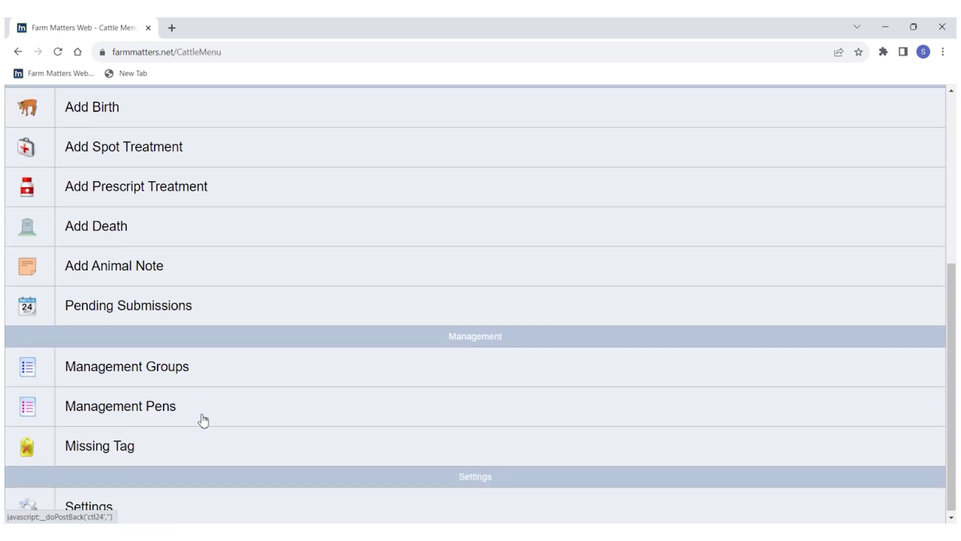
scroll(203, 420, "up", 3)
scroll(203, 420, "up", 3)
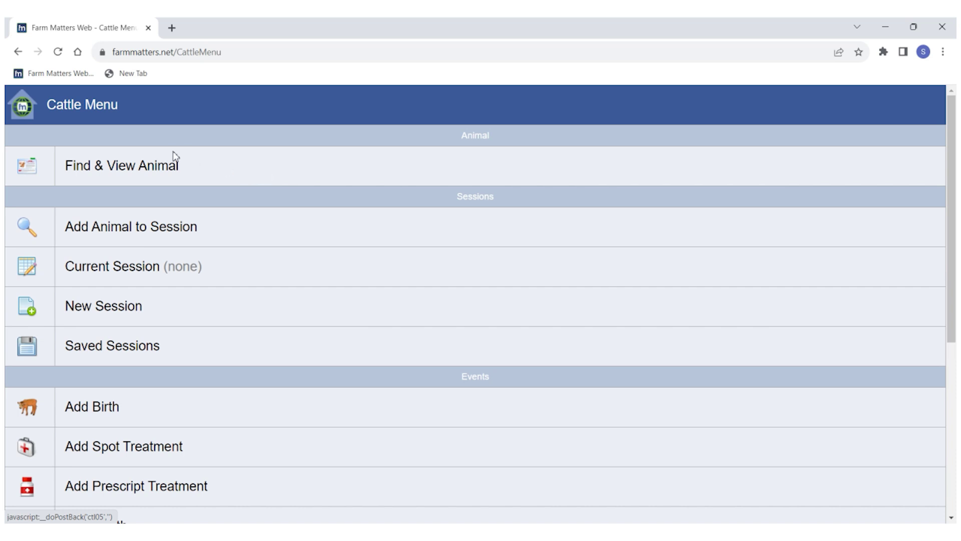
left_click(168, 169)
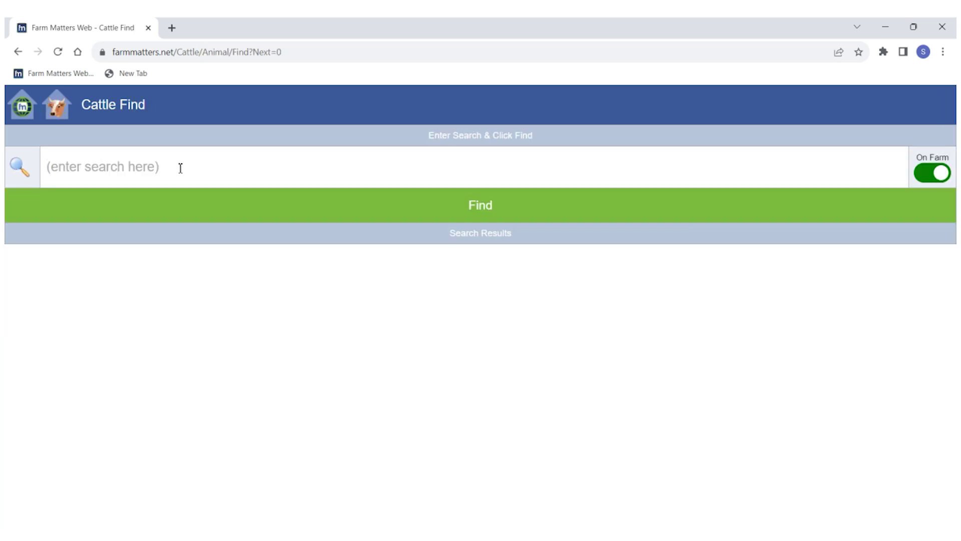
type("55")
key("Return")
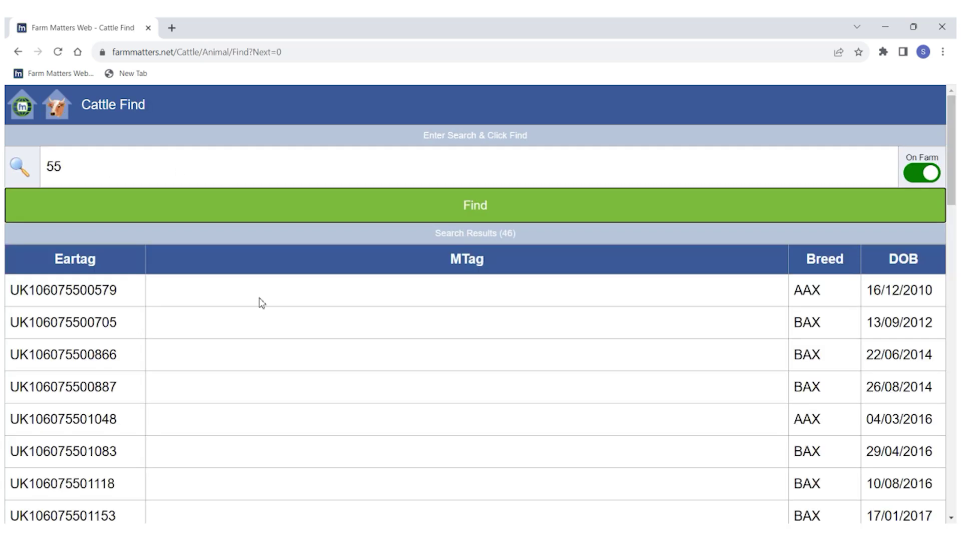
left_click(304, 301)
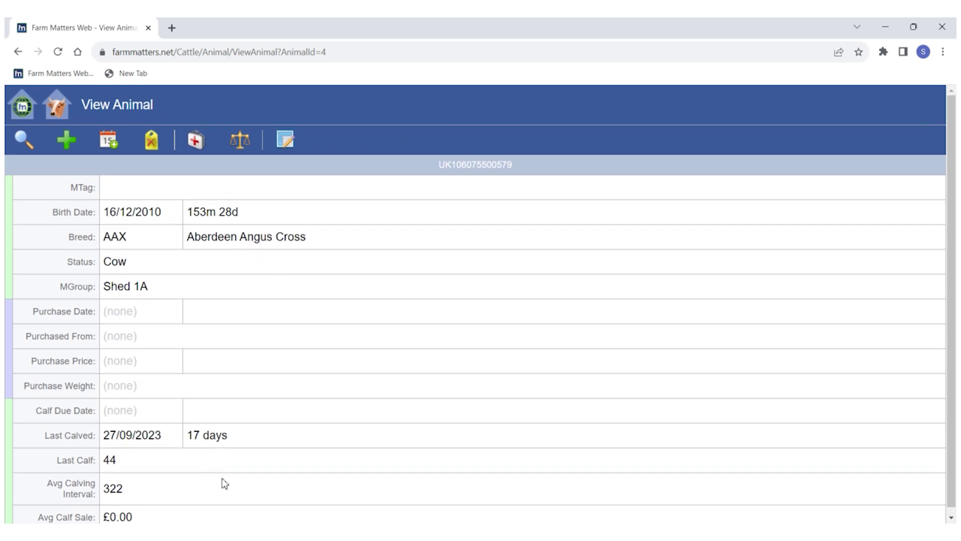
Make the Pedigree section visible in the animal page layout, then go back.
left_click(287, 143)
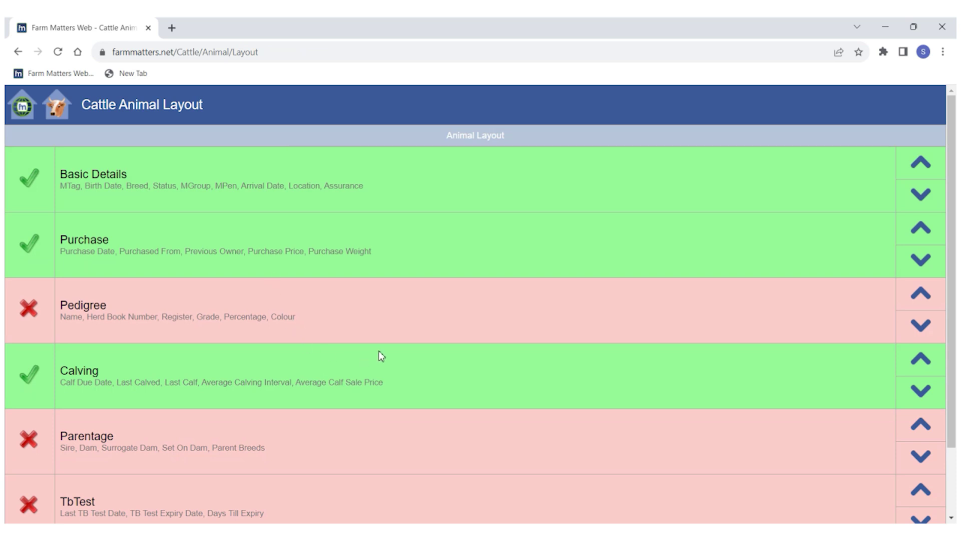
scroll(389, 348, "down", 2)
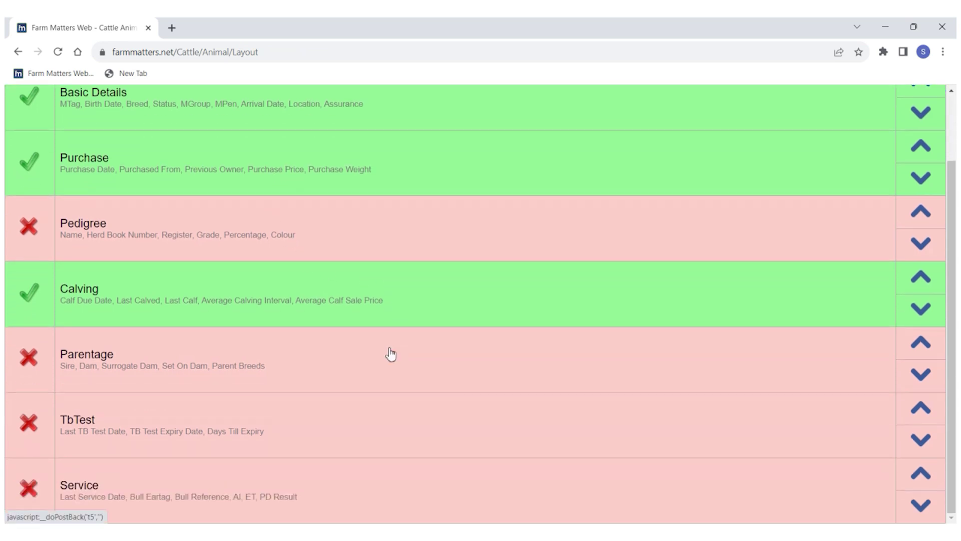
scroll(390, 353, "up", 2)
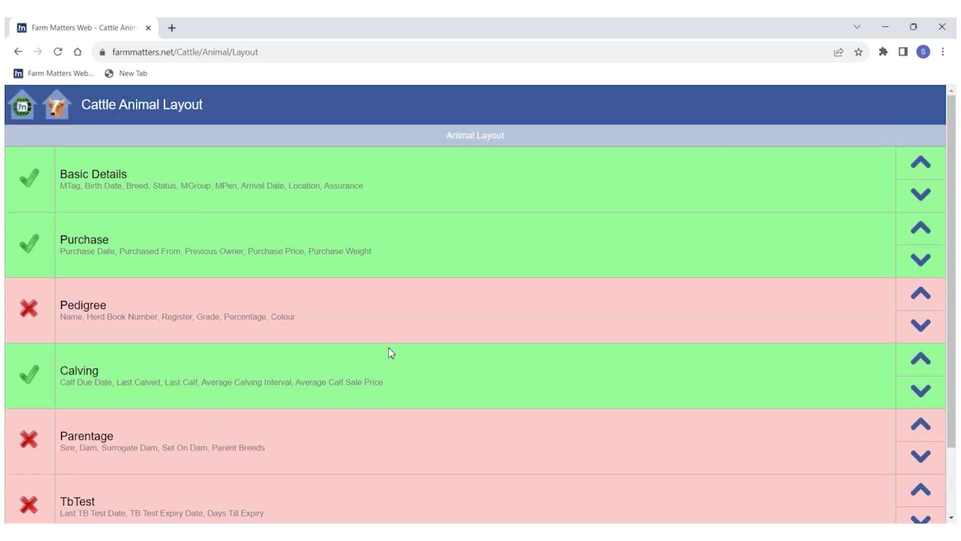
scroll(389, 347, "down", 2)
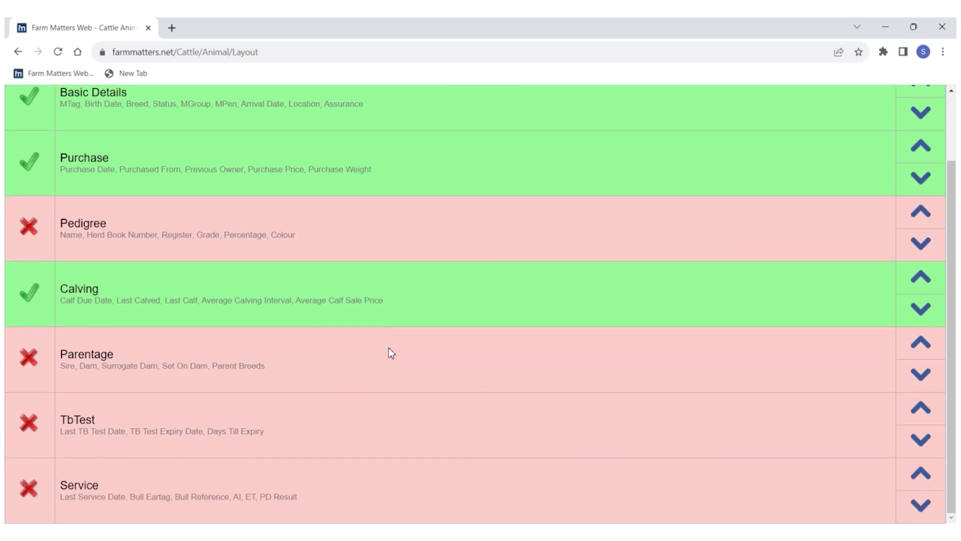
scroll(388, 348, "up", 2)
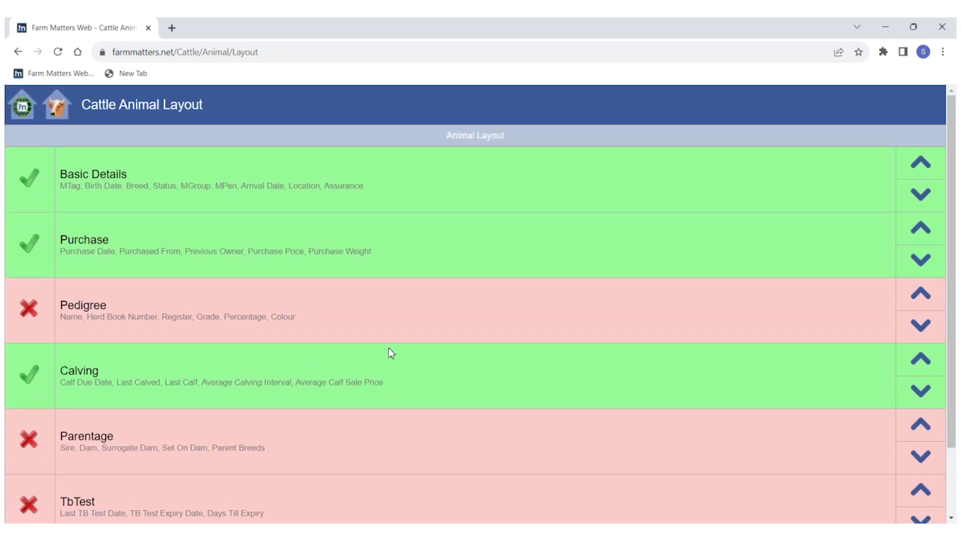
left_click(172, 310)
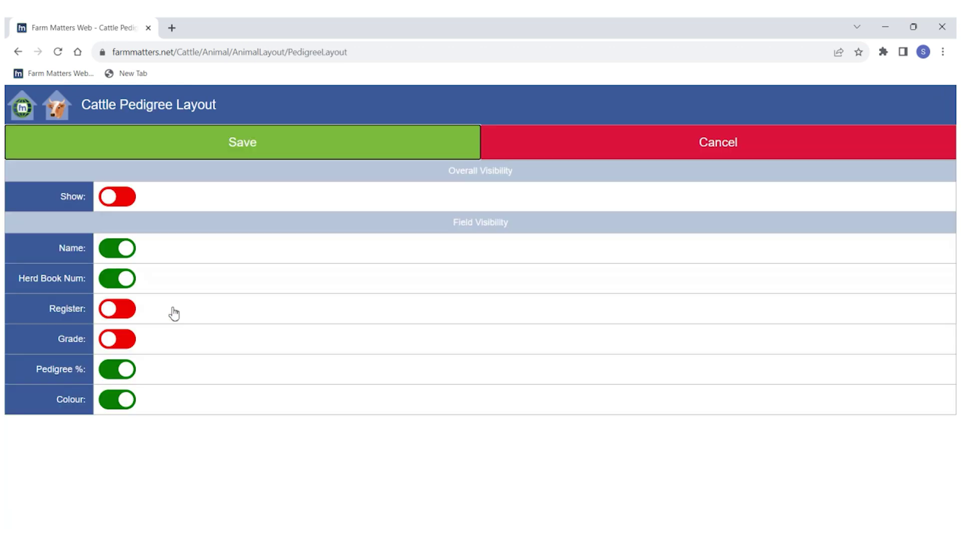
left_click(129, 198)
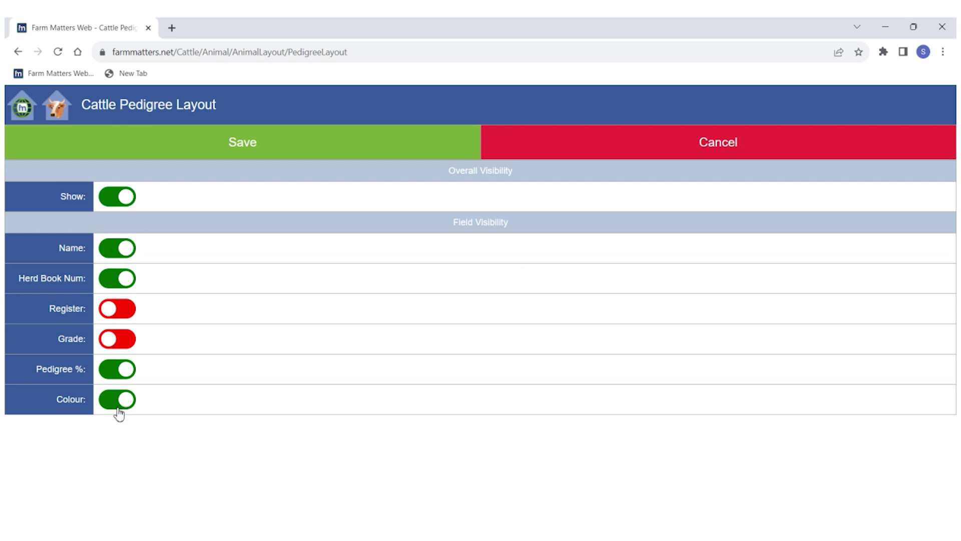
left_click(18, 53)
left_click(18, 52)
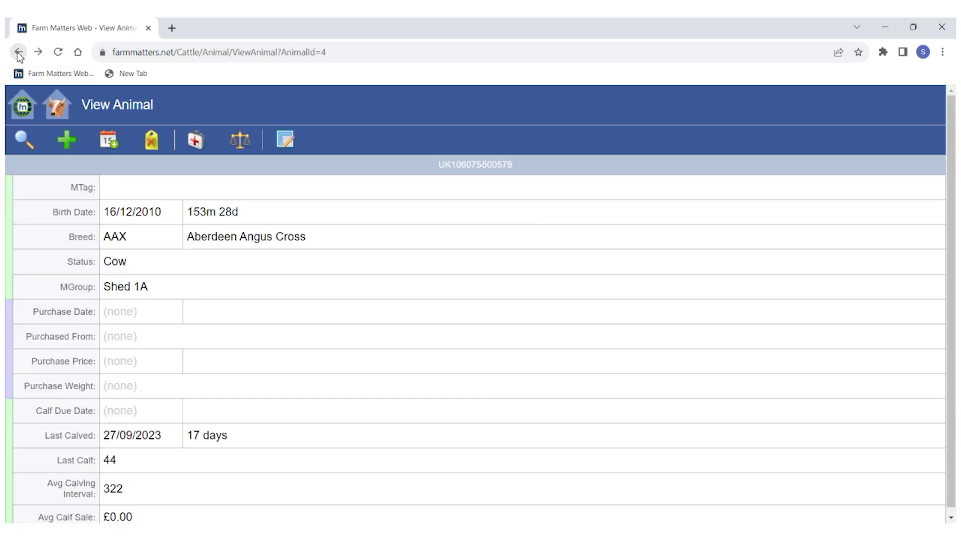
left_click(110, 141)
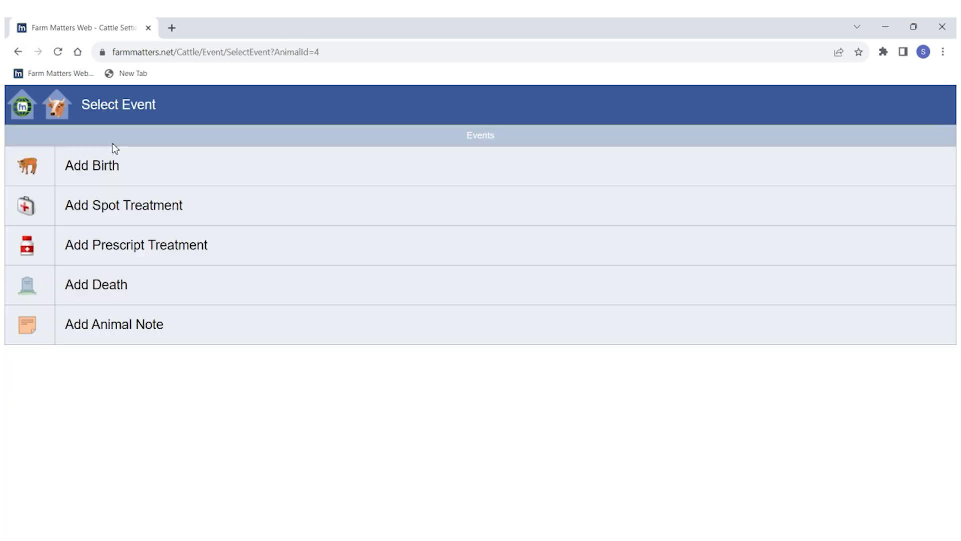
left_click(111, 173)
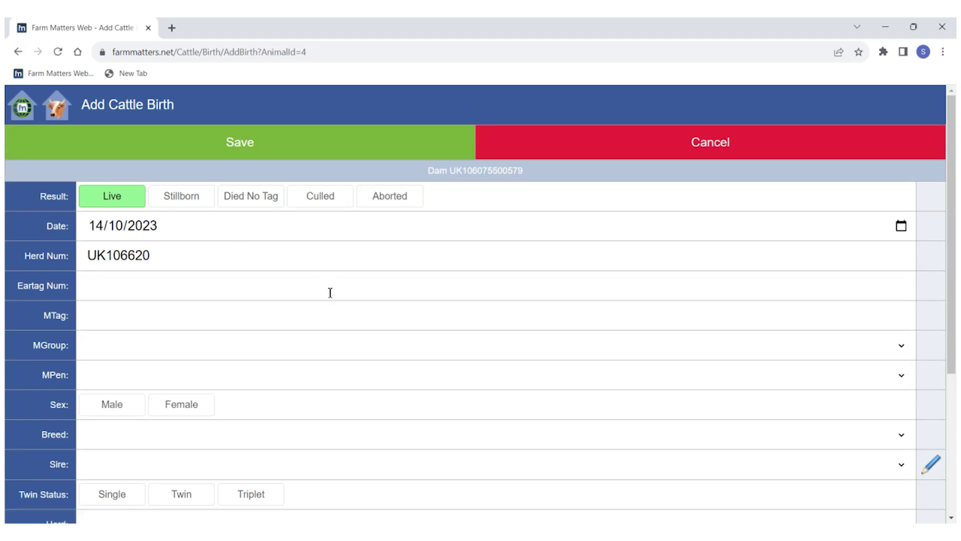
type("5")
type("00000")
left_click(155, 316)
type("1")
Set group Move Sheds 2, pen Removed from Angus 01-08-23, breed AAX, single birth, and save.
left_click(138, 352)
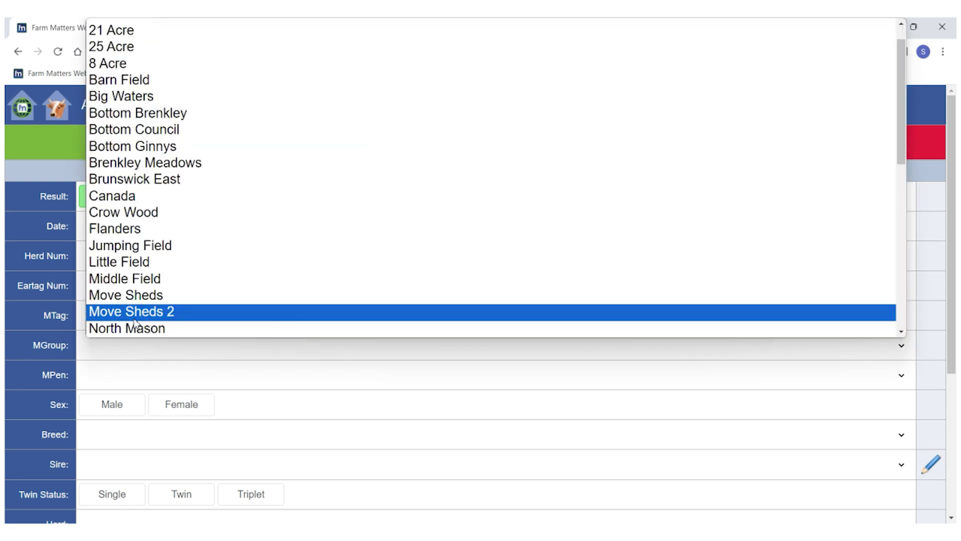
left_click(138, 321)
left_click(134, 382)
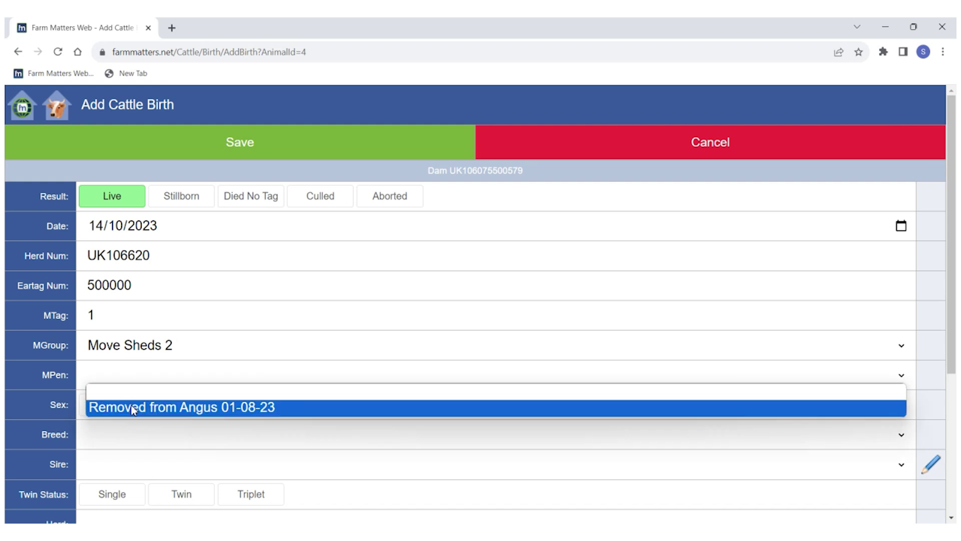
left_click(133, 407)
left_click(121, 435)
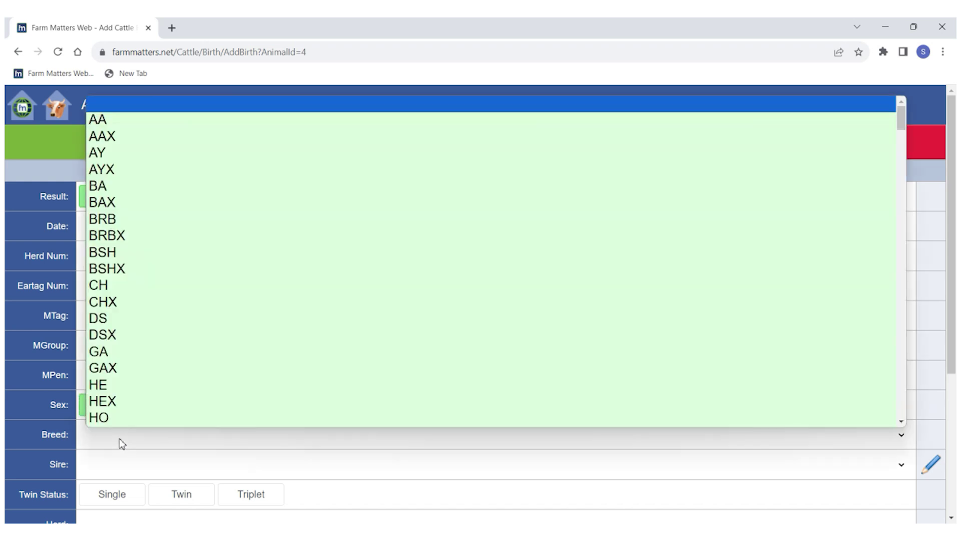
left_click(138, 135)
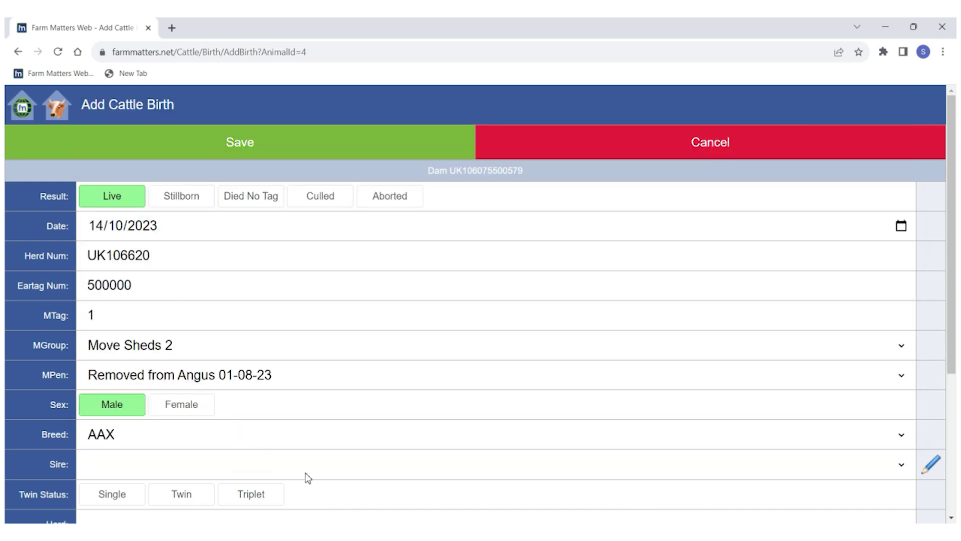
left_click(102, 498)
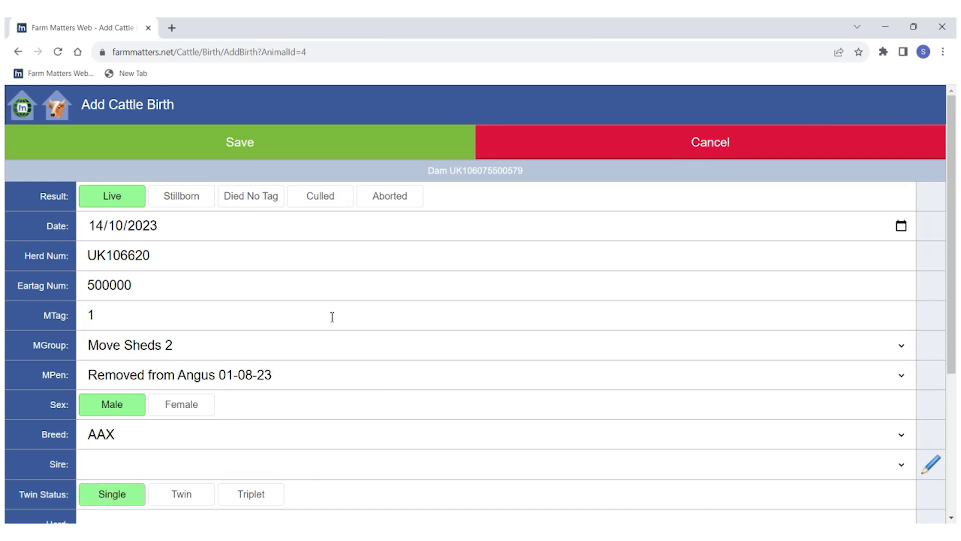
left_click(232, 146)
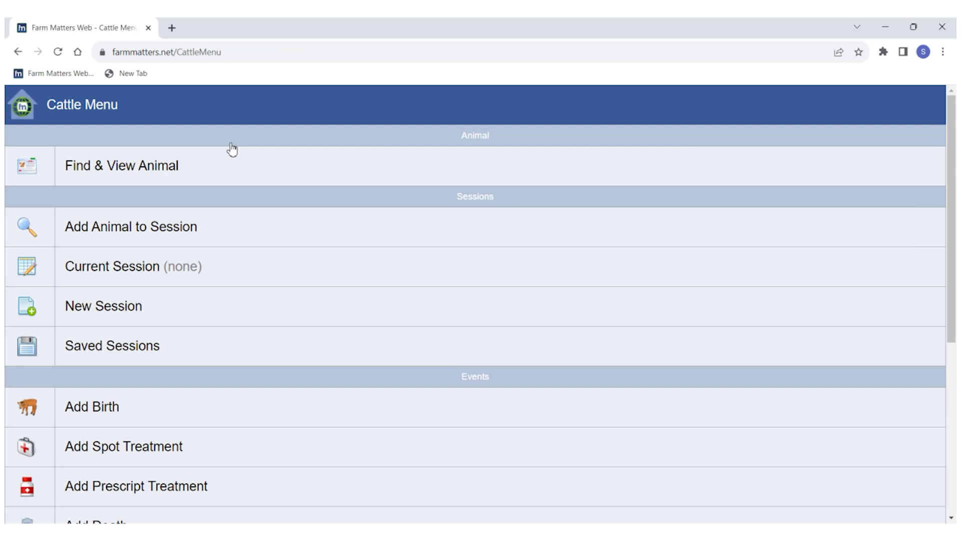
left_click(170, 231)
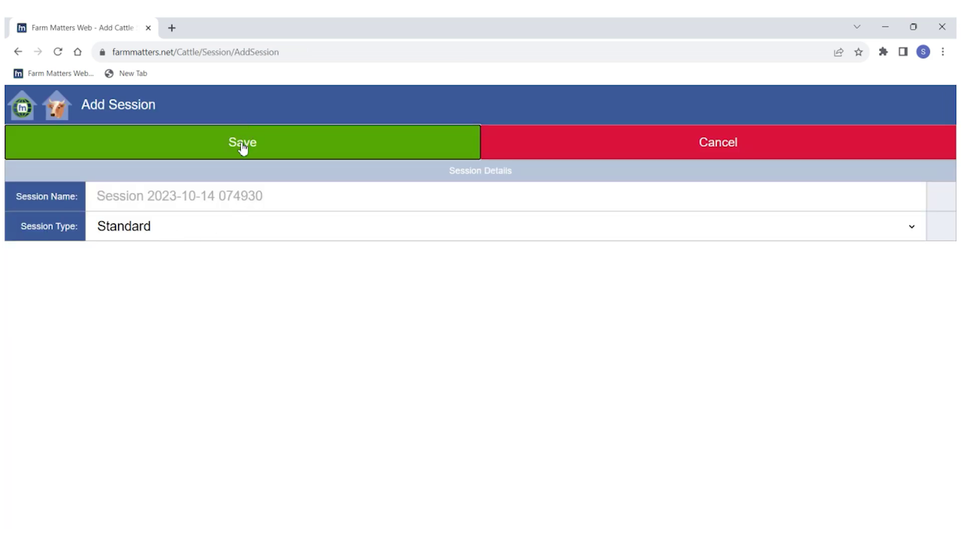
left_click(240, 142)
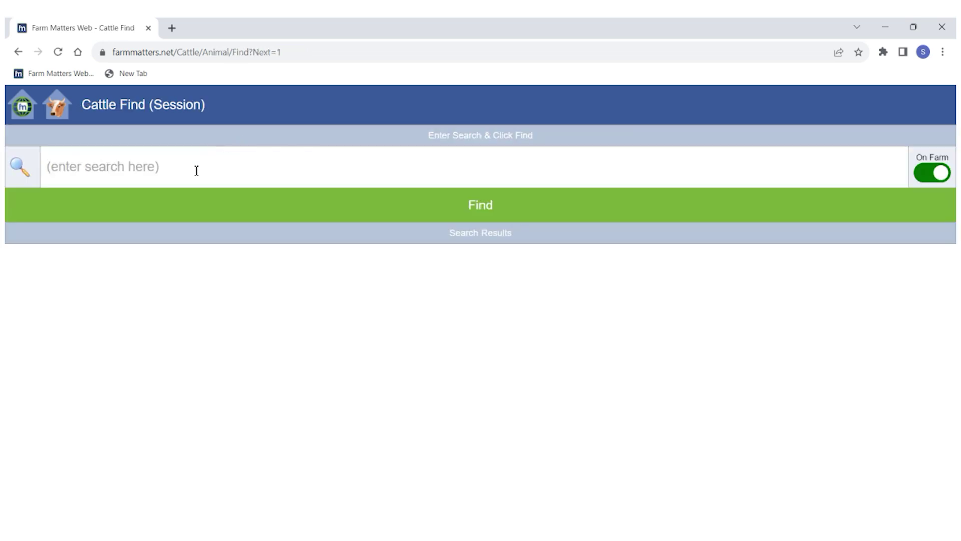
type("55")
key("Return")
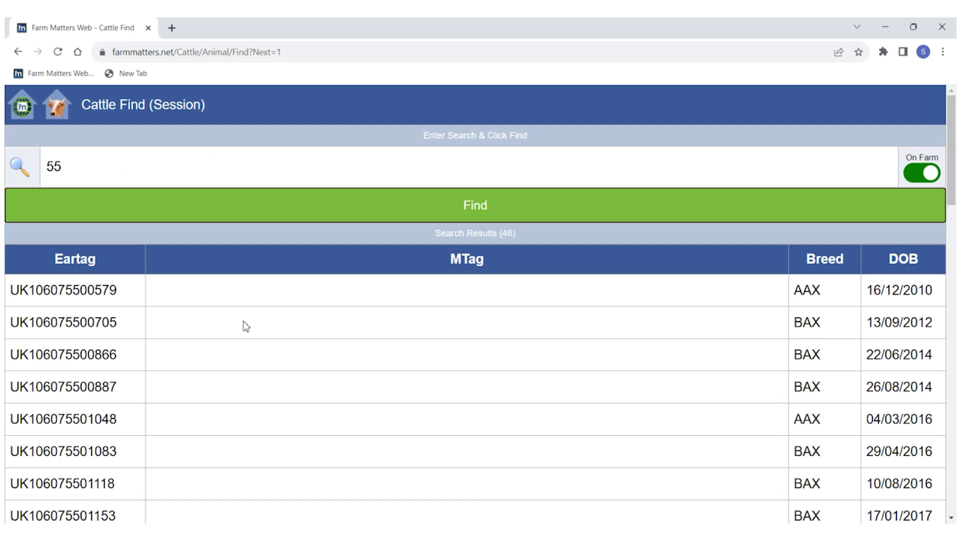
left_click(246, 326)
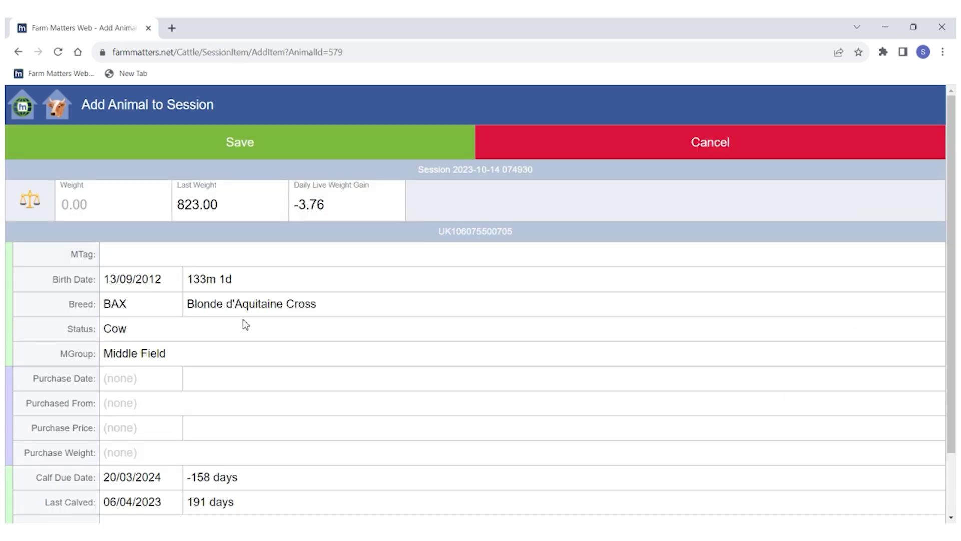
left_click(102, 202)
type("550")
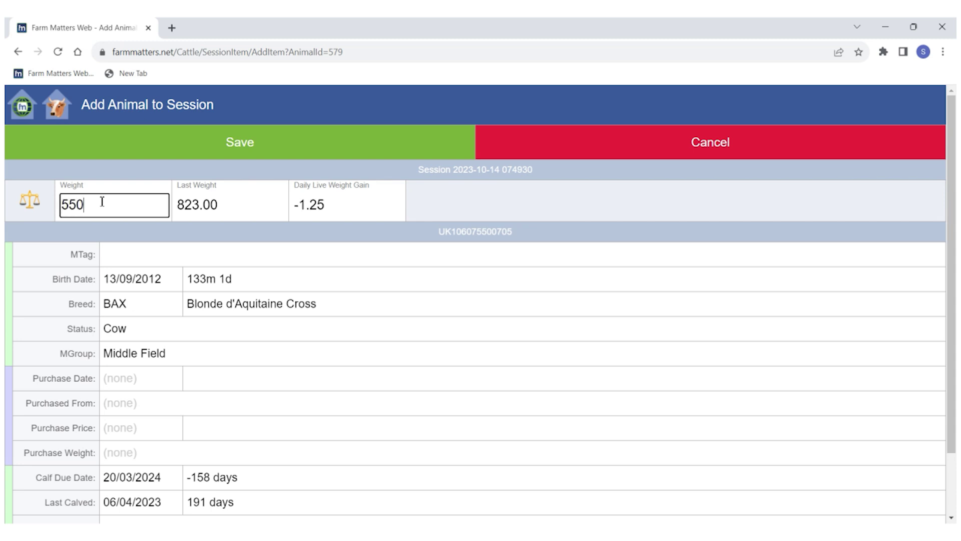
left_click(136, 155)
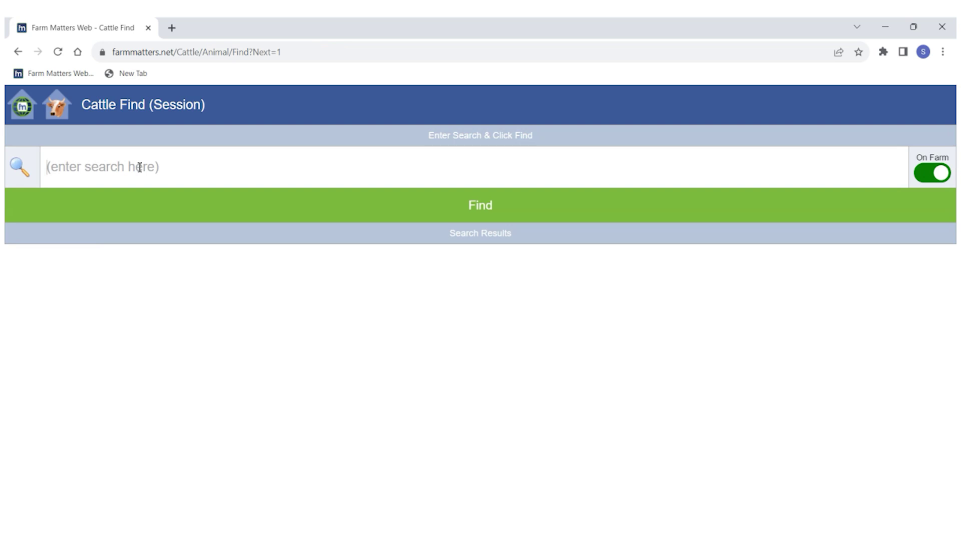
type("88")
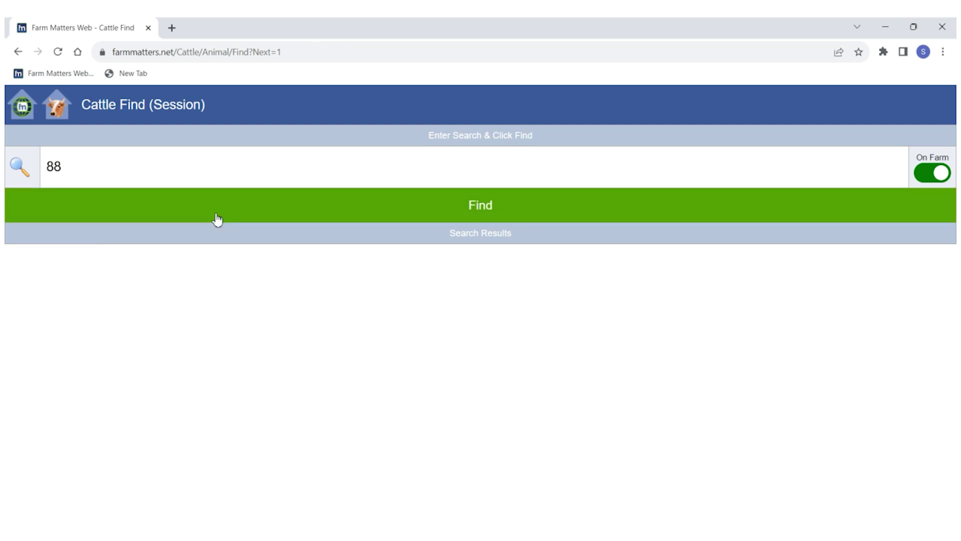
left_click(216, 218)
left_click(147, 296)
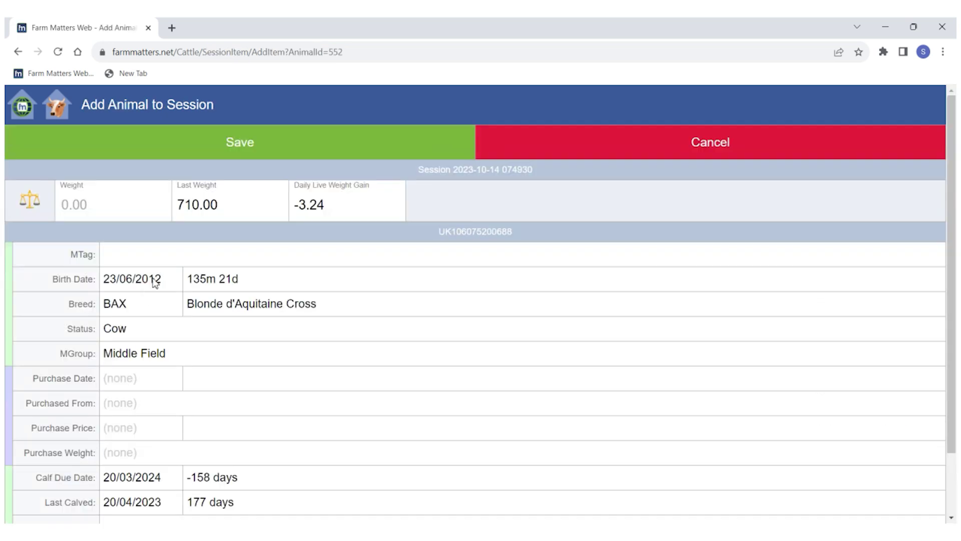
left_click(122, 204)
type("560")
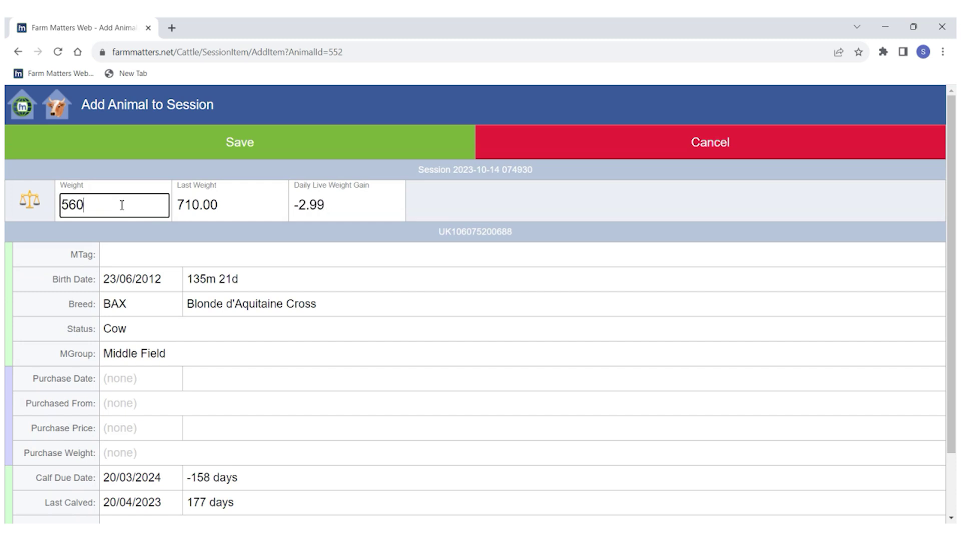
left_click(147, 144)
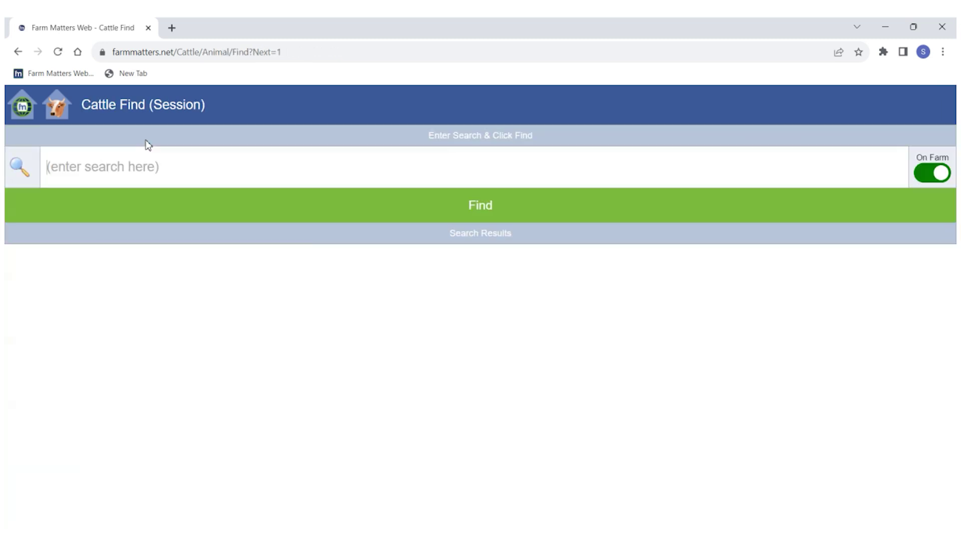
left_click(24, 111)
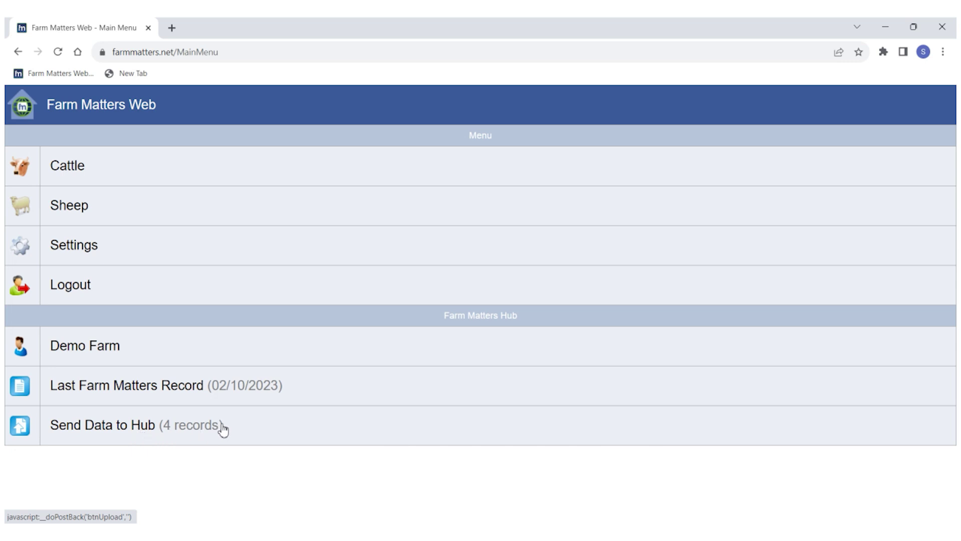
Send the four pending records to the Hub using the saved password.
left_click(131, 428)
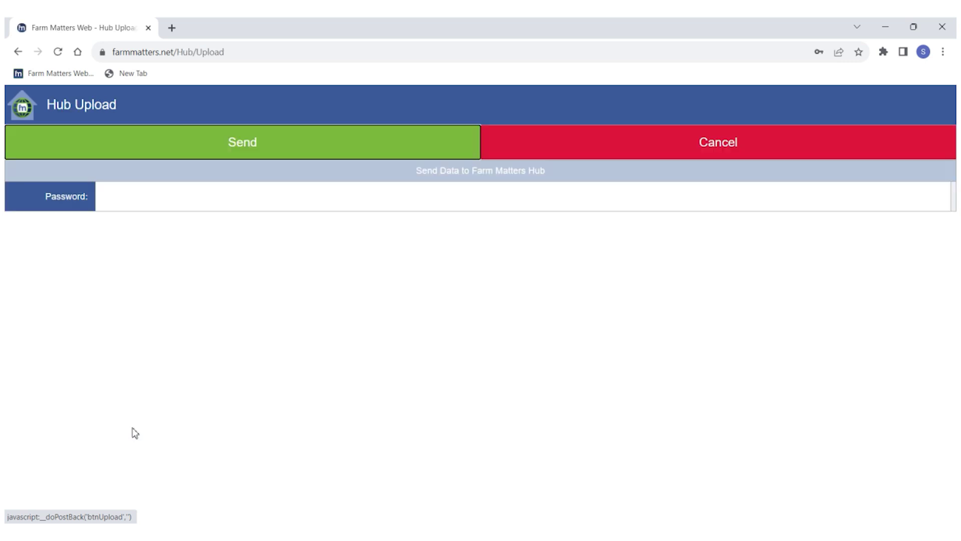
left_click(204, 196)
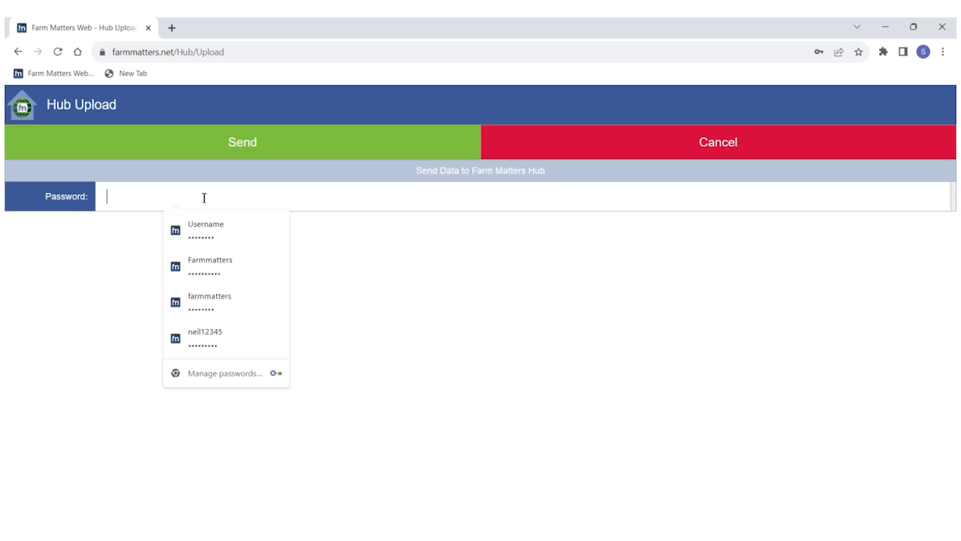
left_click(211, 242)
left_click(250, 151)
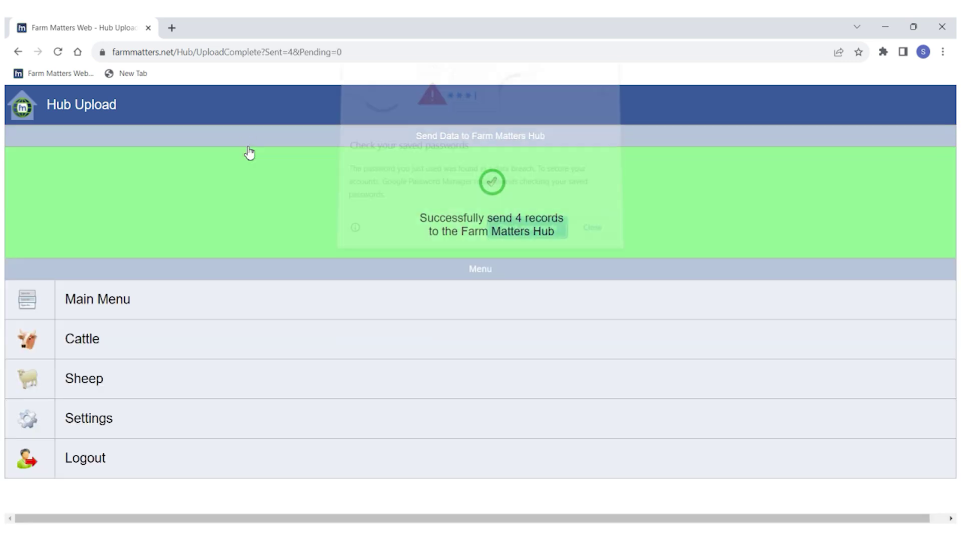
left_click(588, 231)
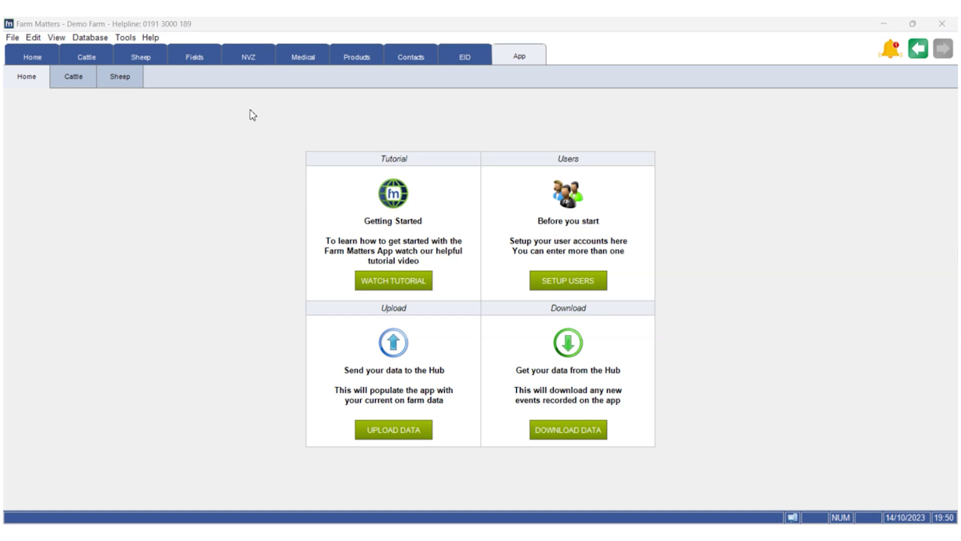
Download the Hub events: three sessions, two births, one treatment, one missing tag.
left_click(88, 57)
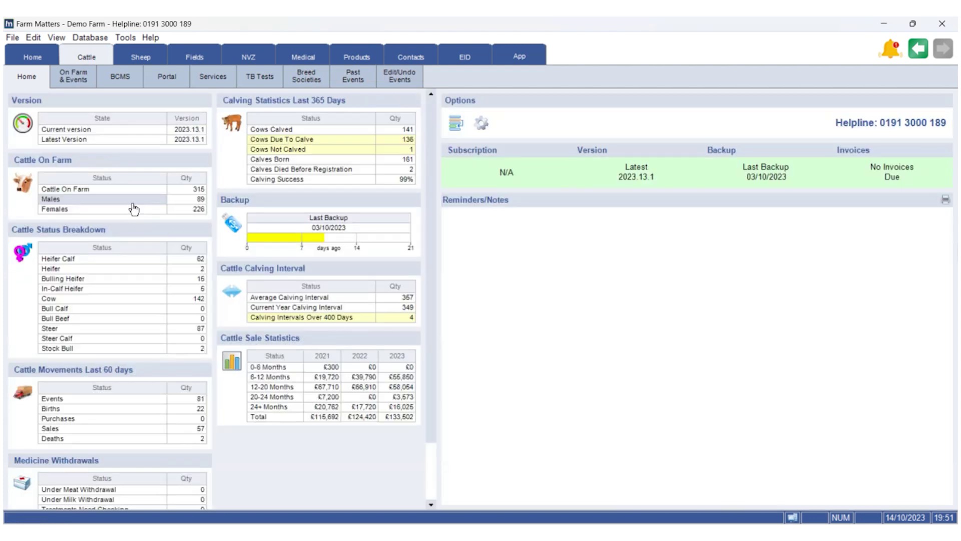
left_click(163, 80)
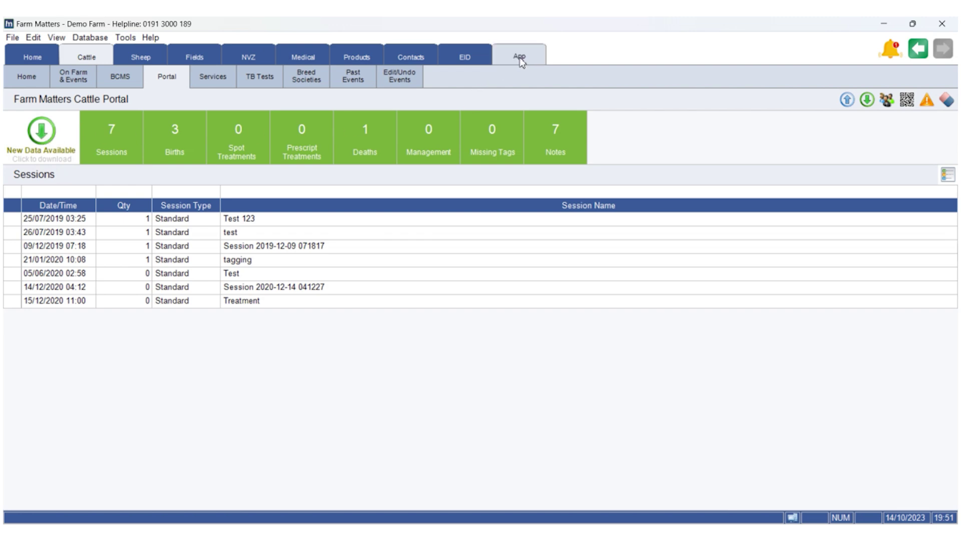
left_click(521, 61)
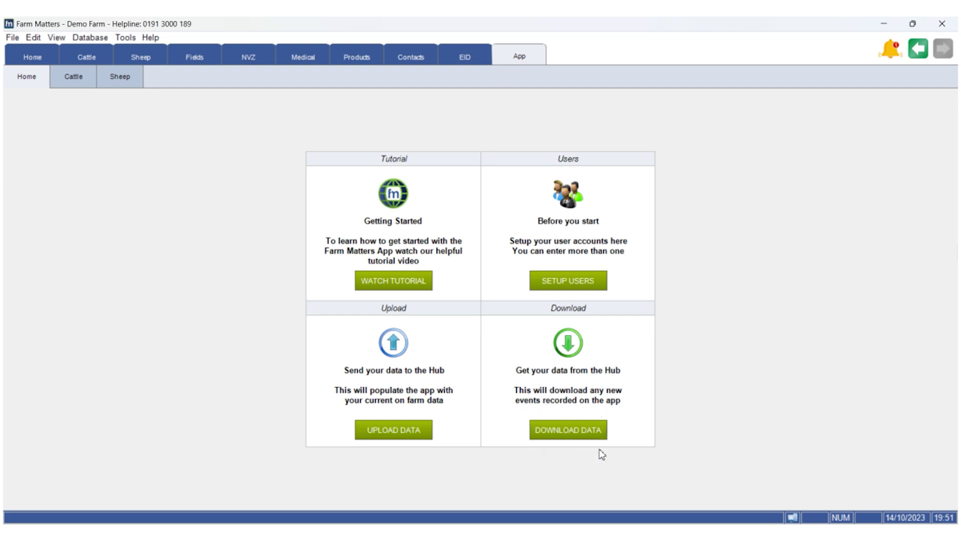
left_click(572, 435)
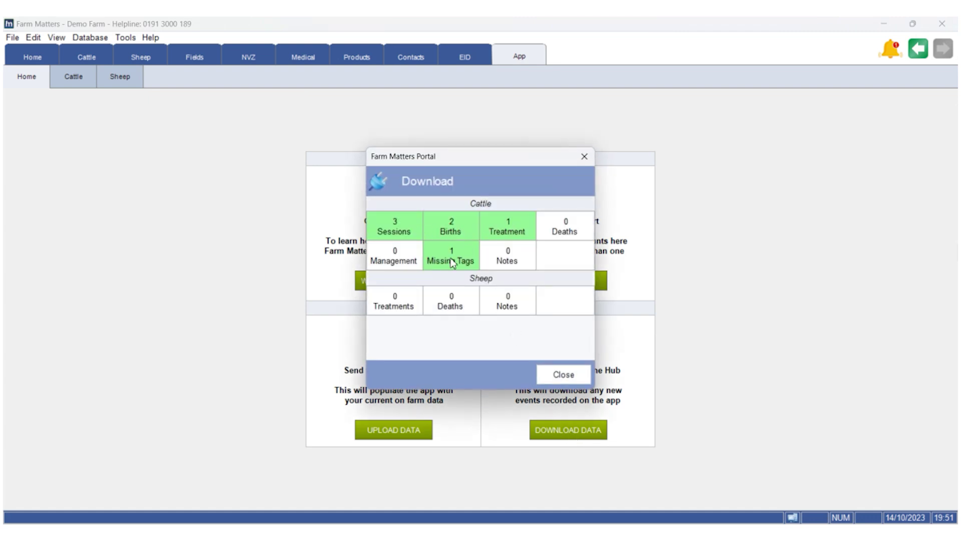
left_click(560, 379)
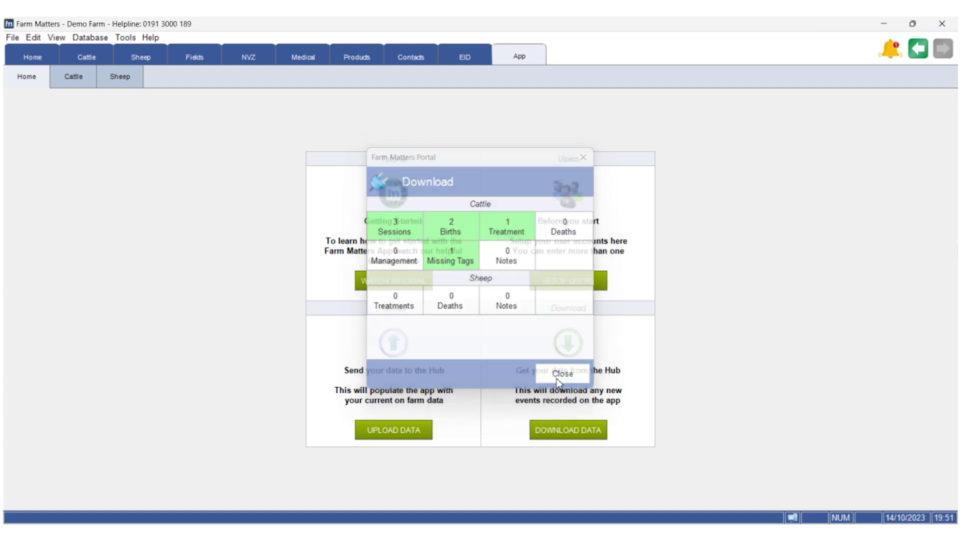
Browse the Cattle portal's Sessions, Births, Spot Treatments, Deaths, Notes and Missing Tags lists, ending on Sessions.
left_click(85, 77)
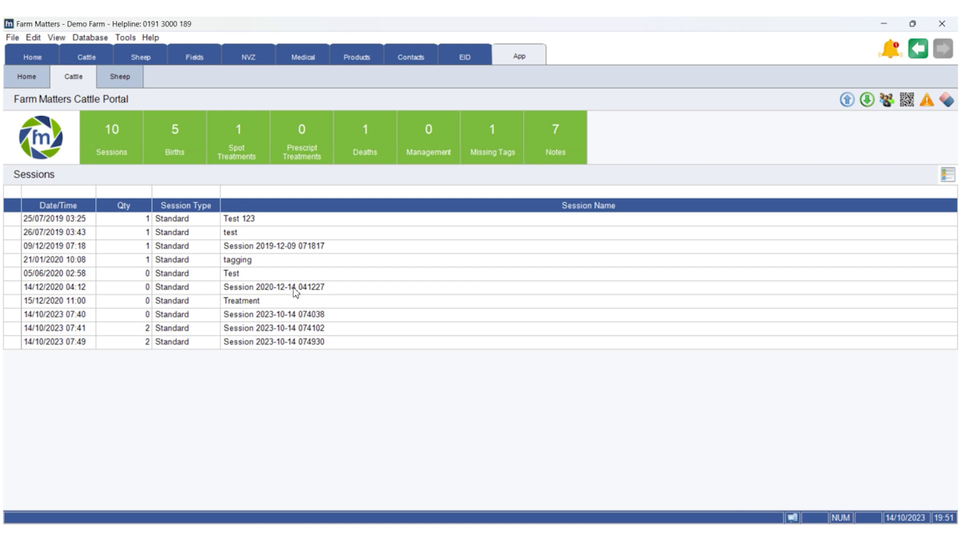
left_click(125, 150)
left_click(176, 146)
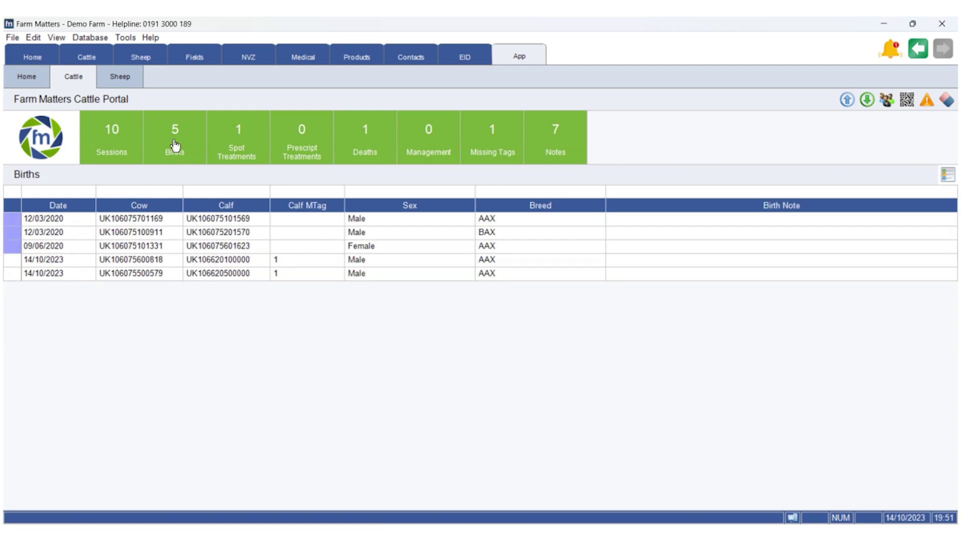
left_click(240, 143)
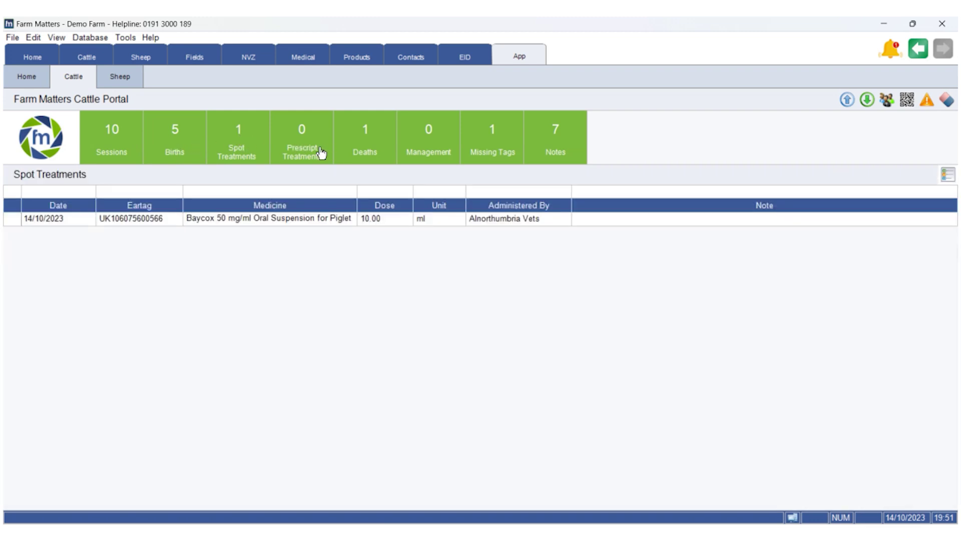
left_click(370, 151)
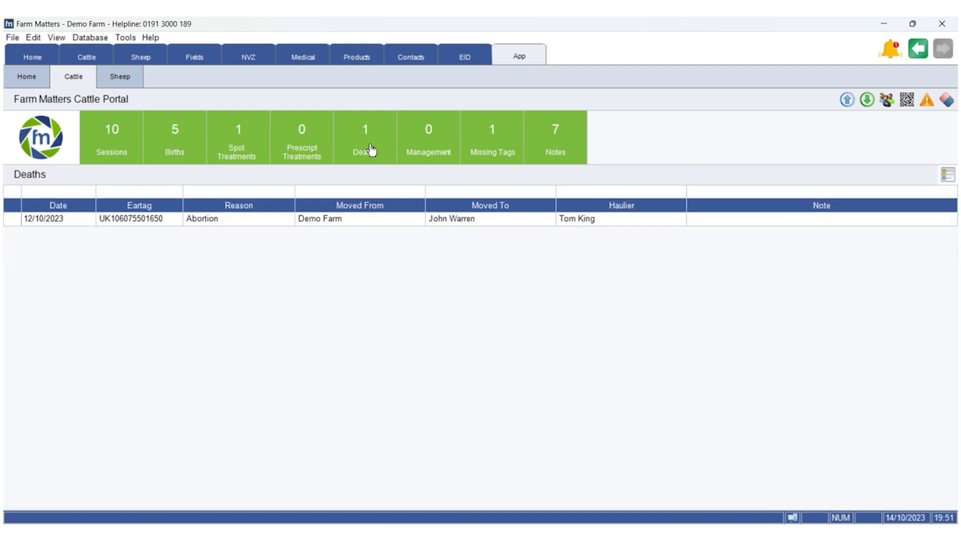
left_click(558, 148)
left_click(499, 150)
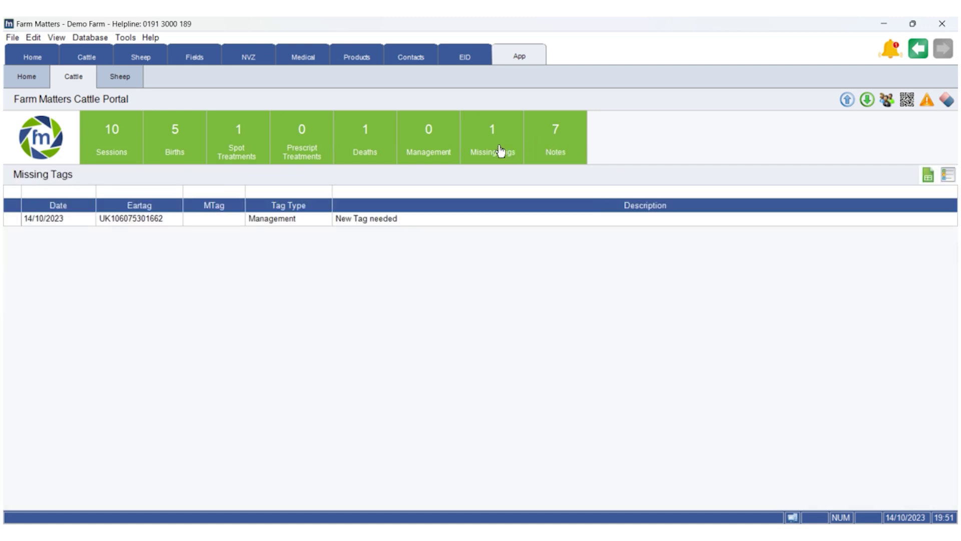
left_click(118, 144)
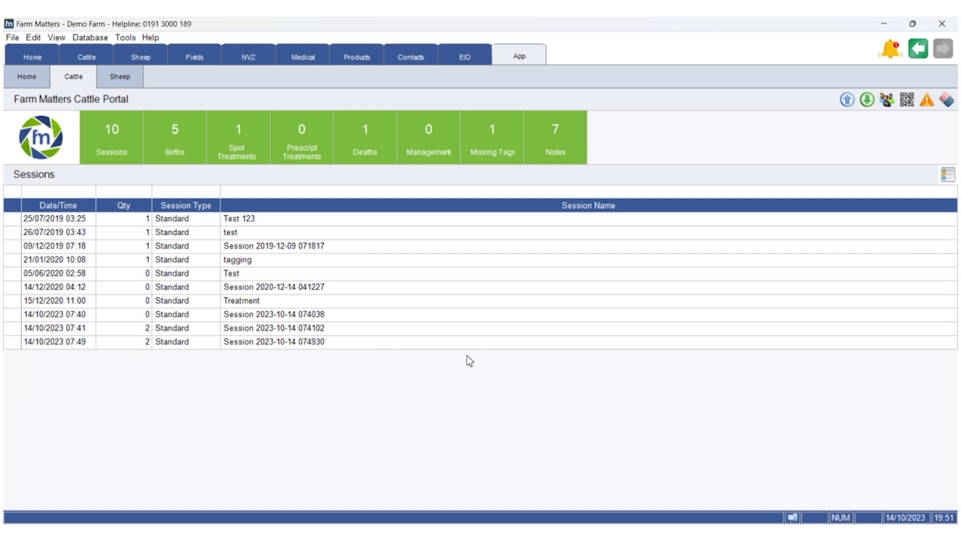
right_click(400, 345)
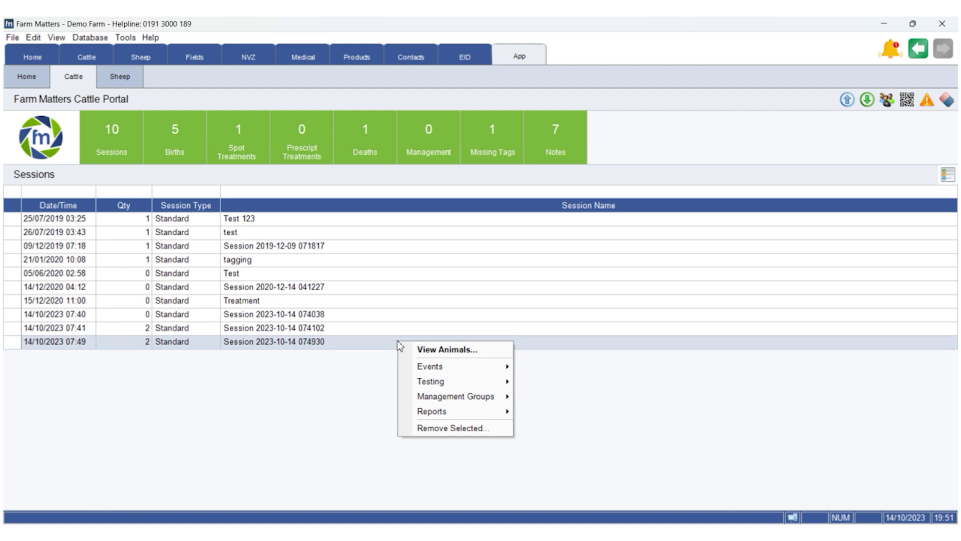
mouse_move(455, 366)
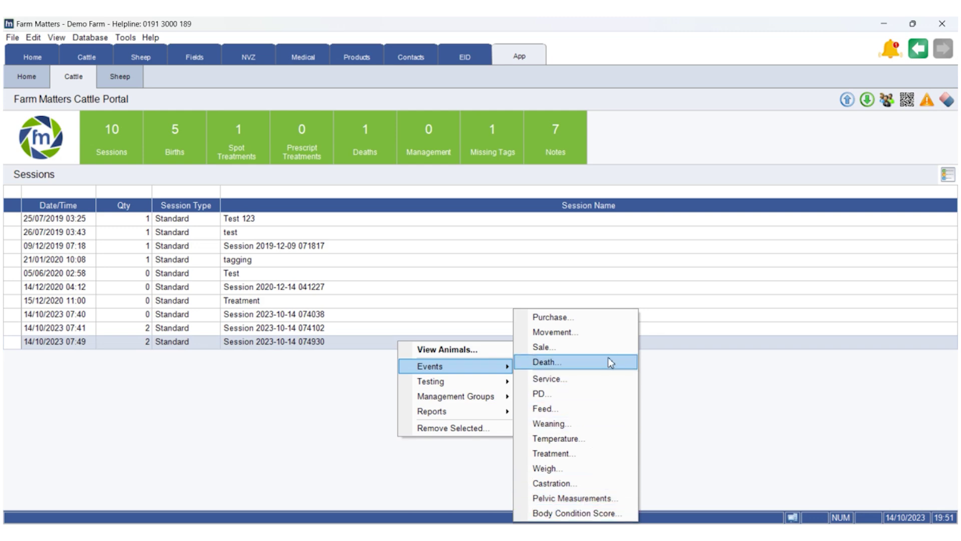
left_click(339, 285)
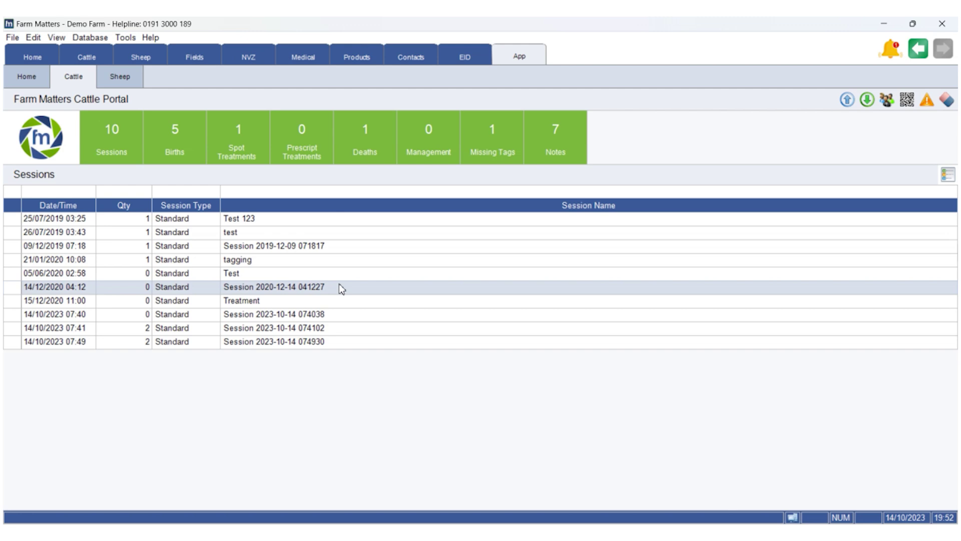
Select the 09/12/2019 session, then go back through App Home to the main Home dashboard.
left_click(332, 249)
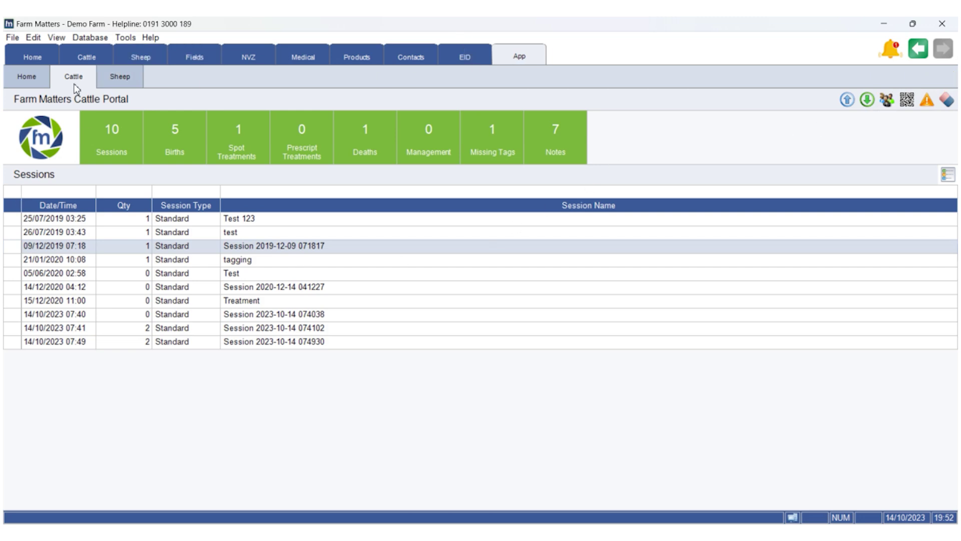
left_click(28, 77)
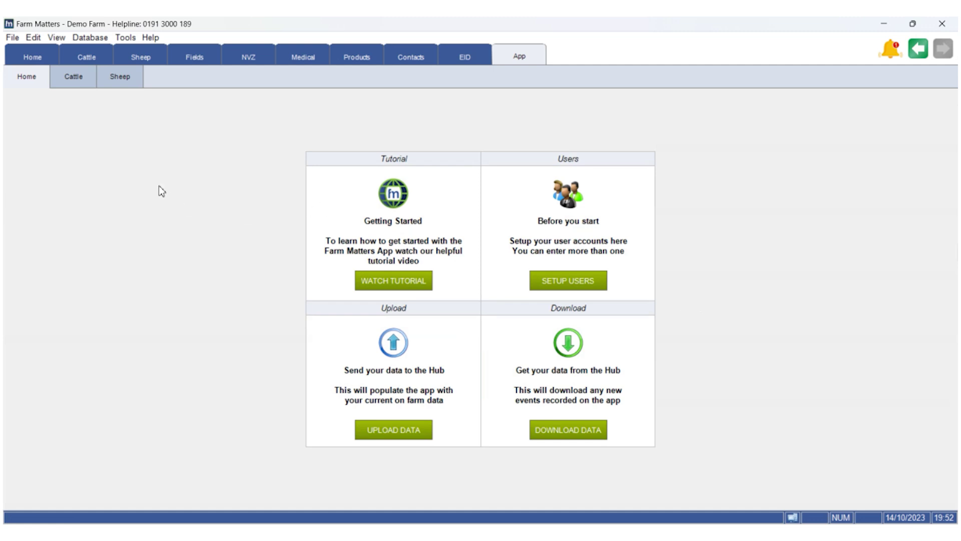
left_click(42, 63)
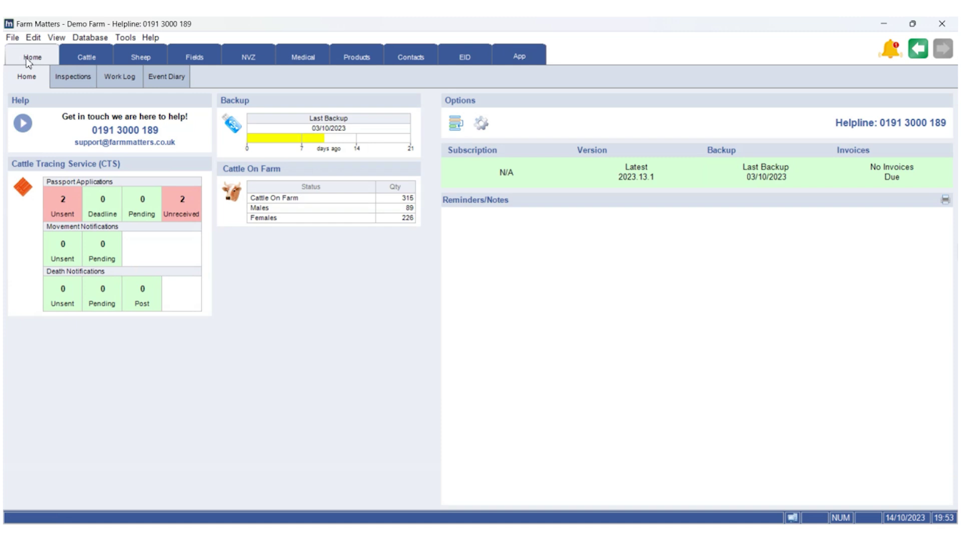
Drag the App tile from Available Tiles into Column 1 of the home Tile Layout and confirm.
left_click(455, 126)
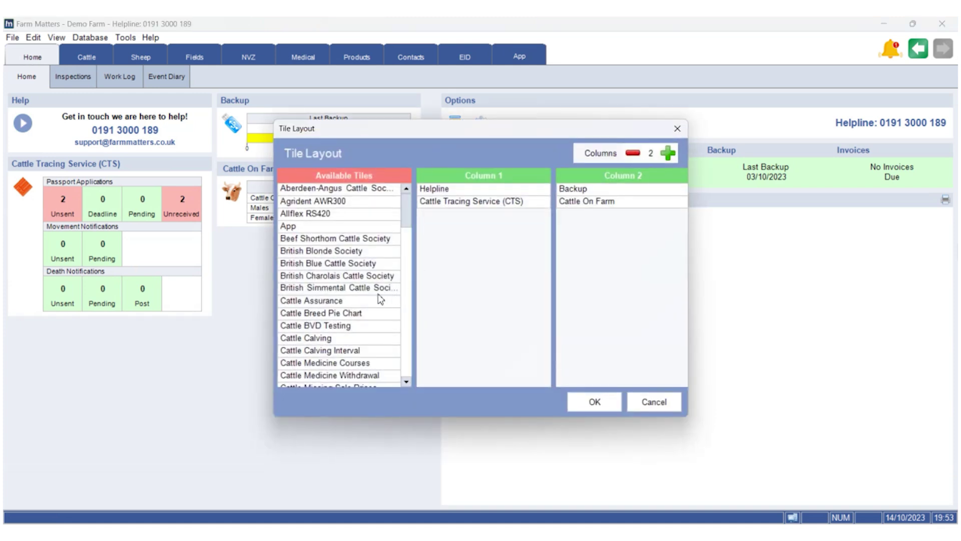
left_click_drag(326, 227, 507, 241)
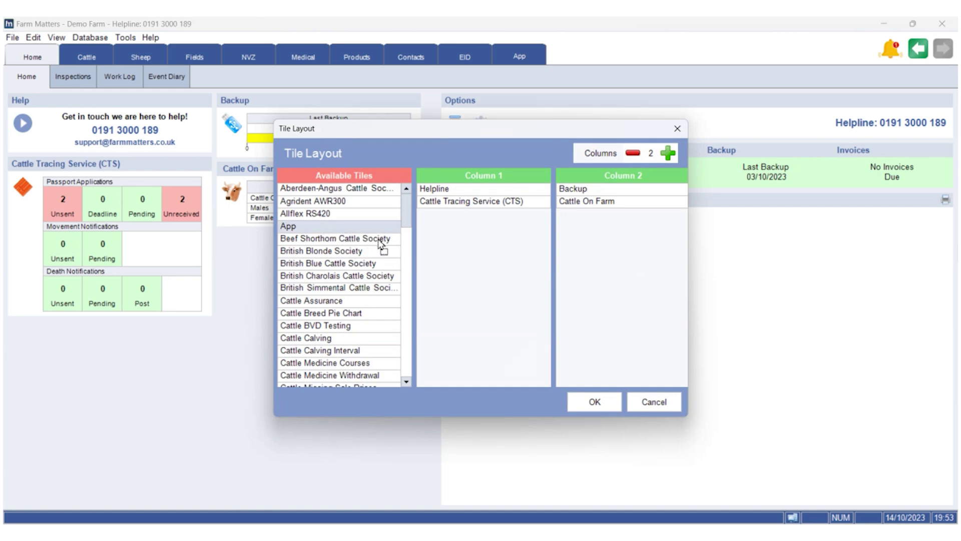
left_click_drag(507, 241, 510, 244)
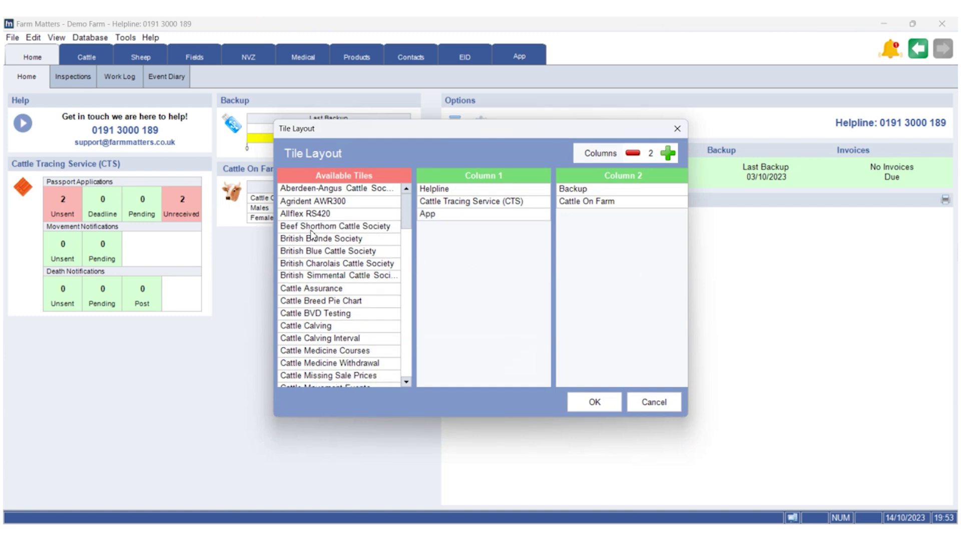
left_click(595, 402)
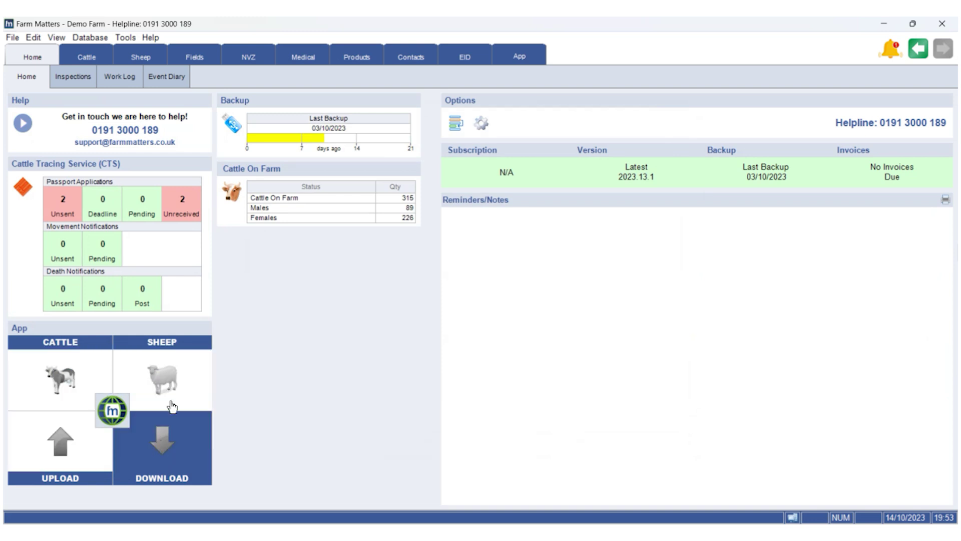
Check the result via the App and Home tabs, then reopen Tile Layout and close it unchanged.
left_click(530, 57)
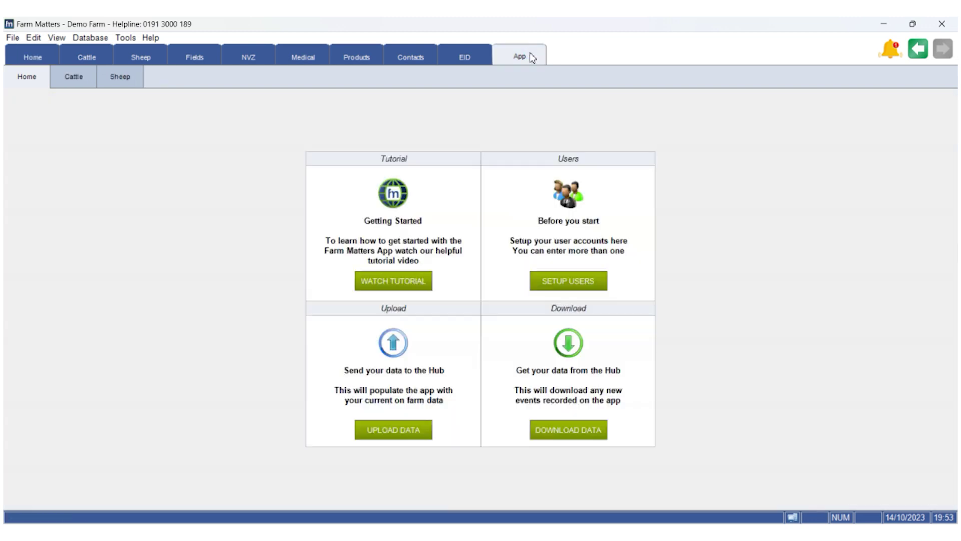
left_click(33, 57)
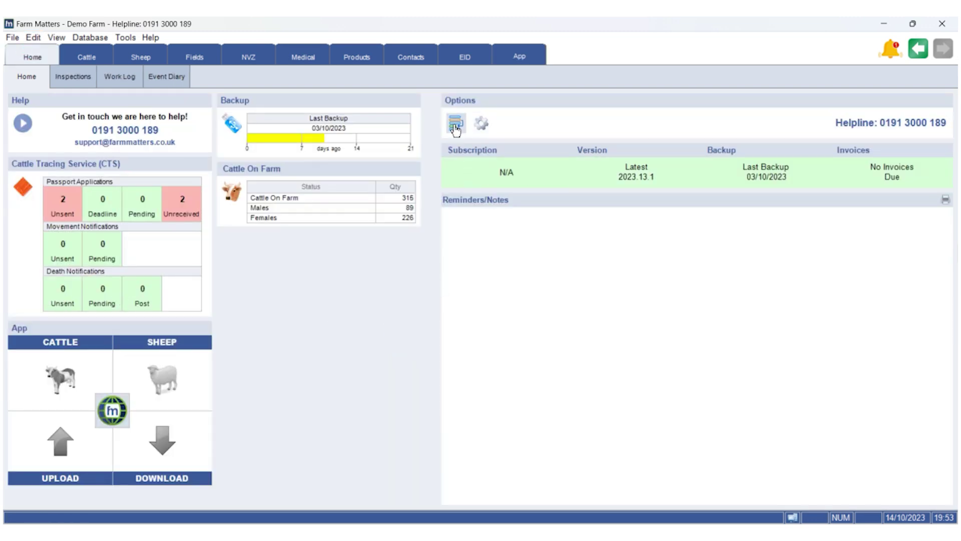
left_click(455, 125)
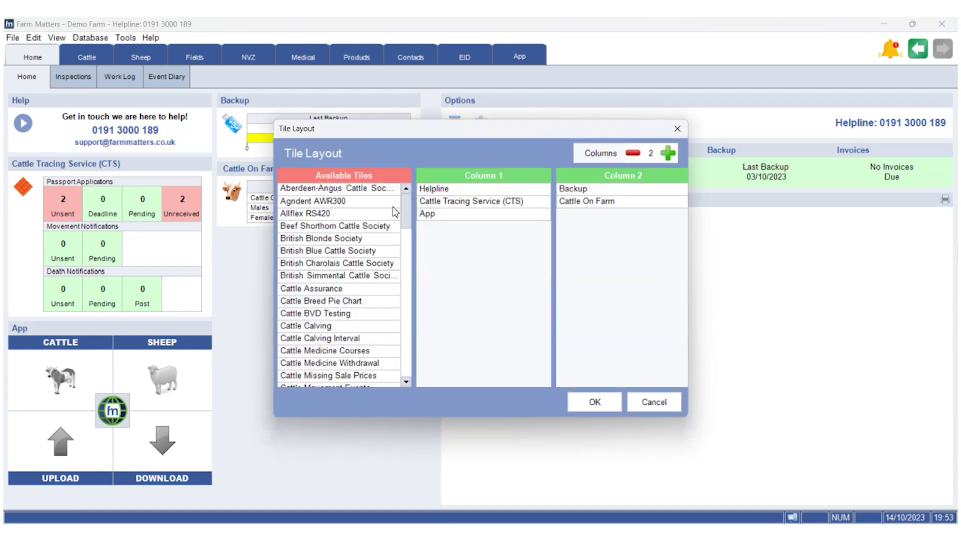
left_click(619, 401)
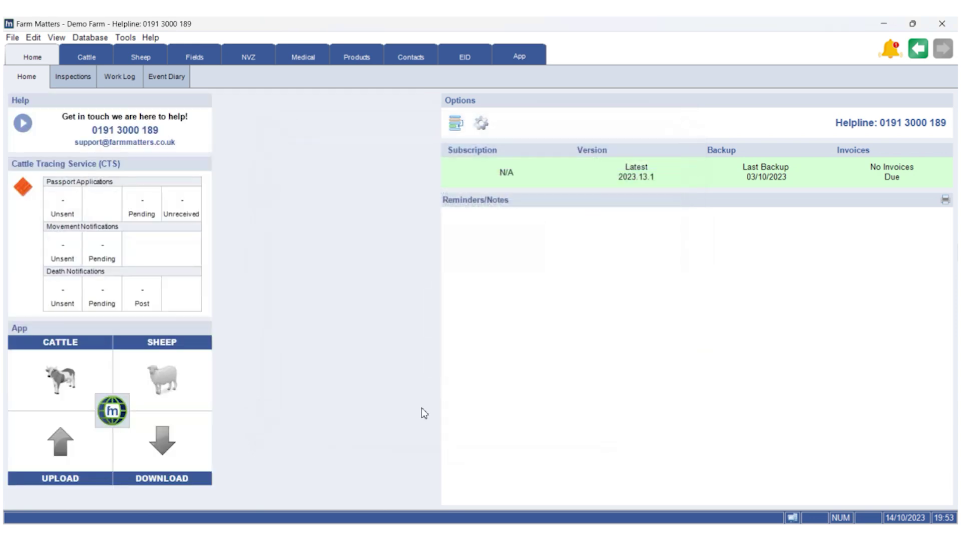